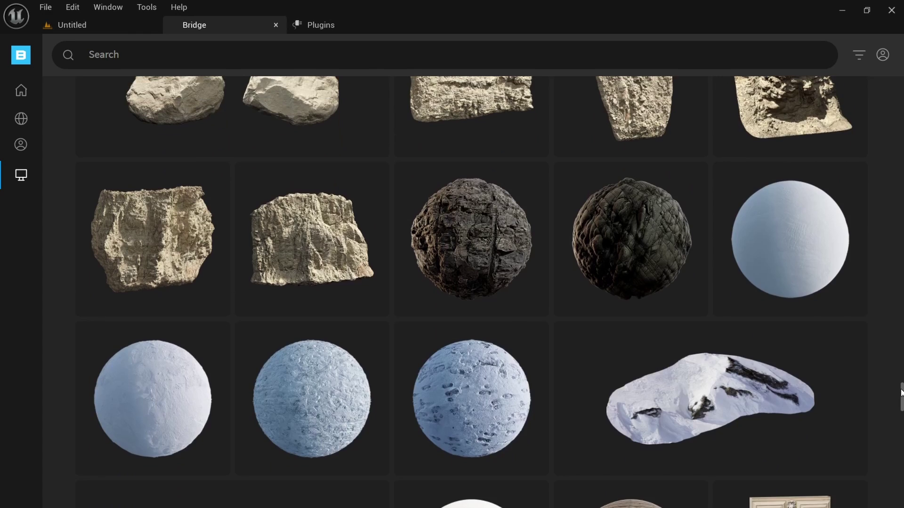
{"action": "scroll", "coordinate": [470, 282], "scroll_direction": "up", "scroll_amount": 7}
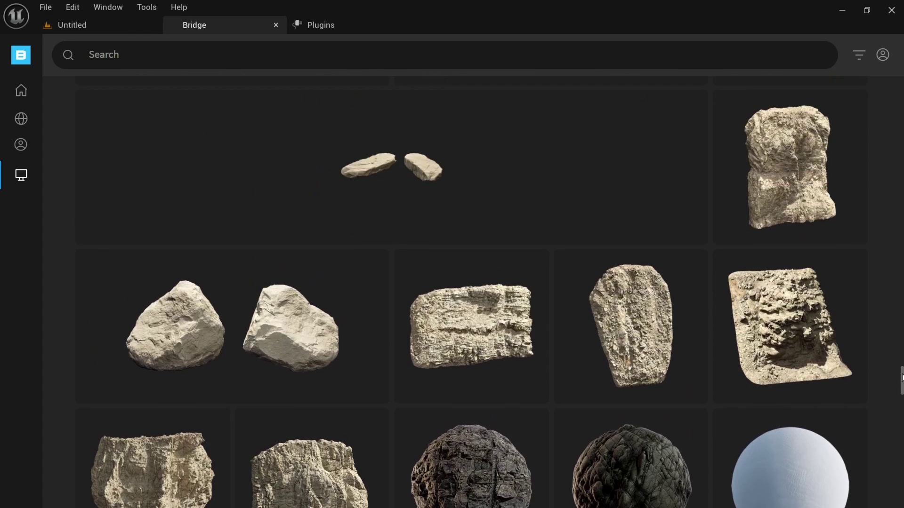
{"action": "scroll", "coordinate": [470, 282], "scroll_direction": "up", "scroll_amount": 7}
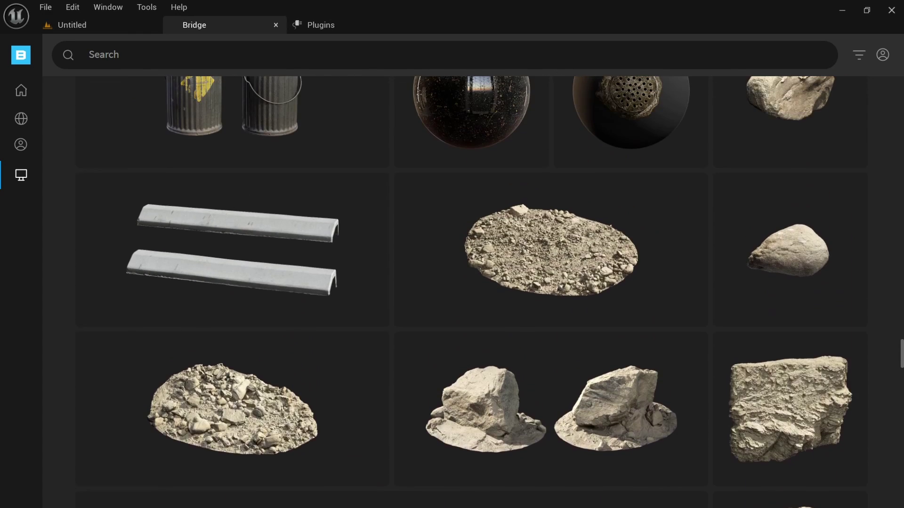
{"action": "scroll", "coordinate": [682, 268], "scroll_direction": "up", "scroll_amount": 1}
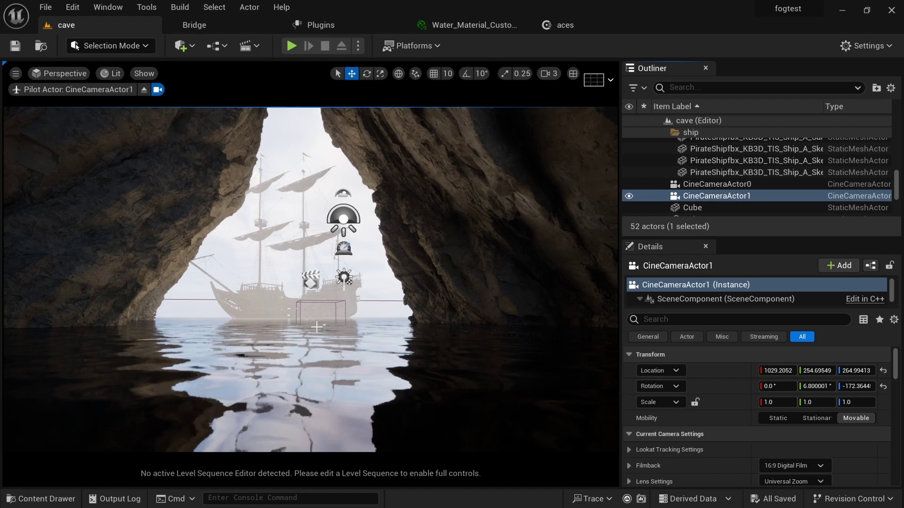
Create a new level from the Basic template and save the changes to the cave level.
{"action": "left_click", "coordinate": [254, 257]}
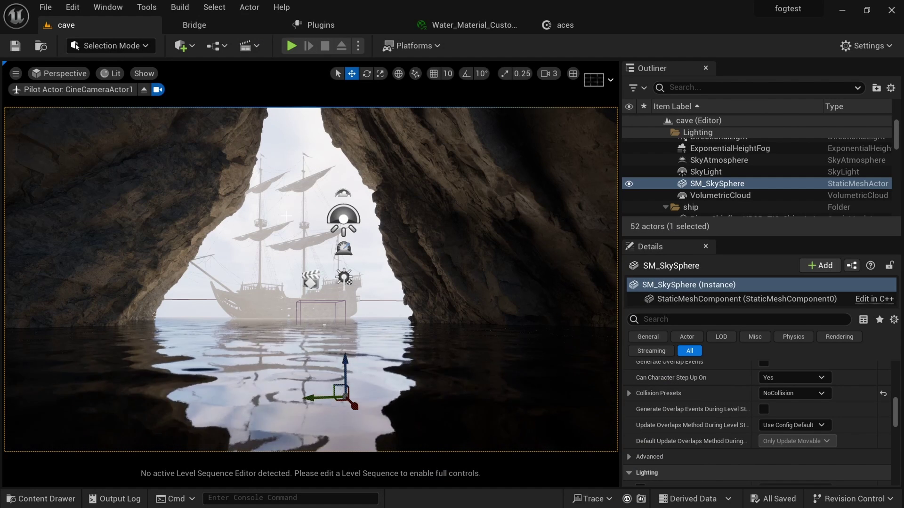
{"action": "left_click", "coordinate": [46, 7]}
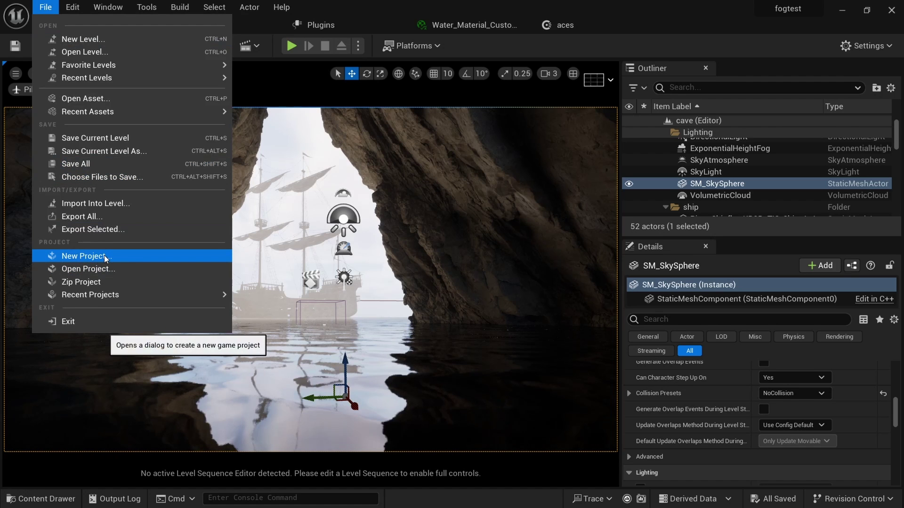
{"action": "left_click", "coordinate": [377, 3]}
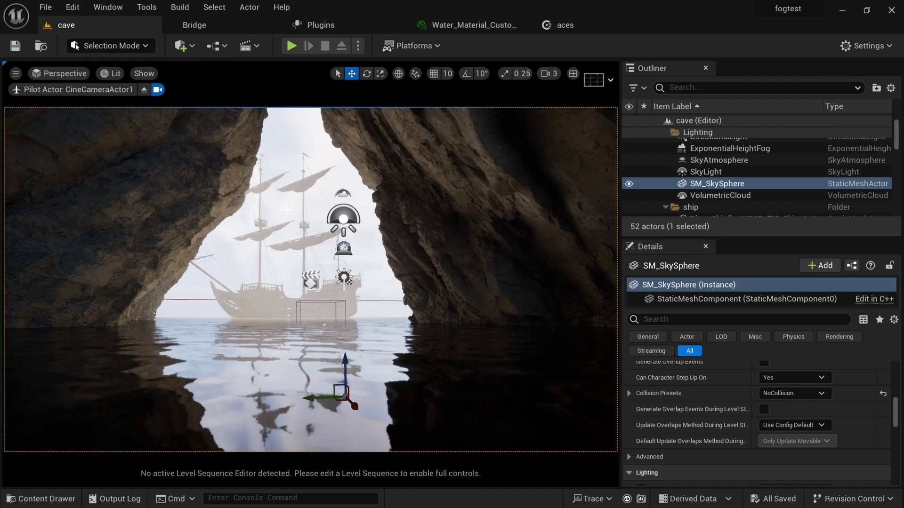
{"action": "left_click", "coordinate": [288, 126]}
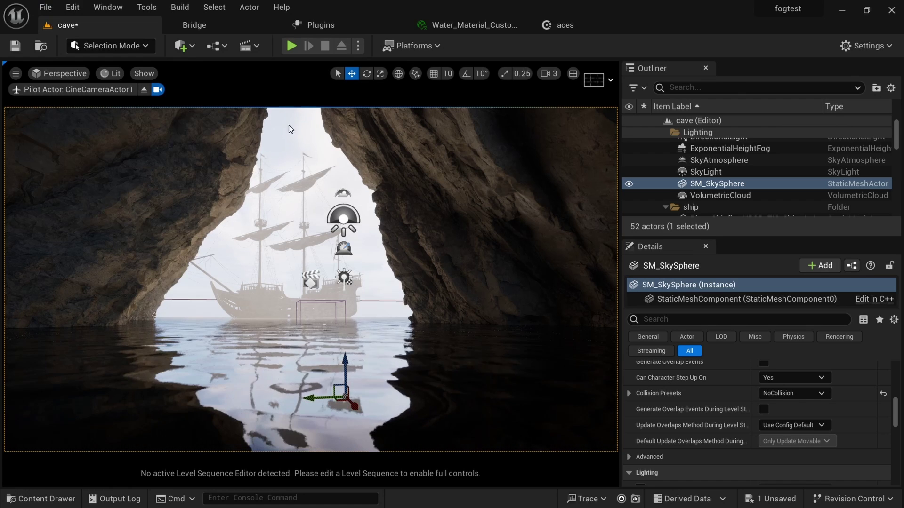
{"action": "key", "text": "ctrl+n"}
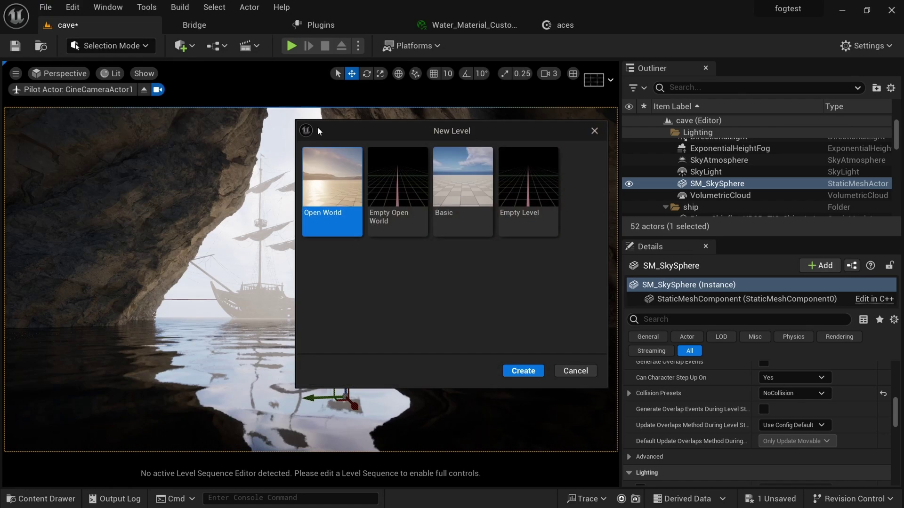
{"action": "double_click", "coordinate": [454, 196]}
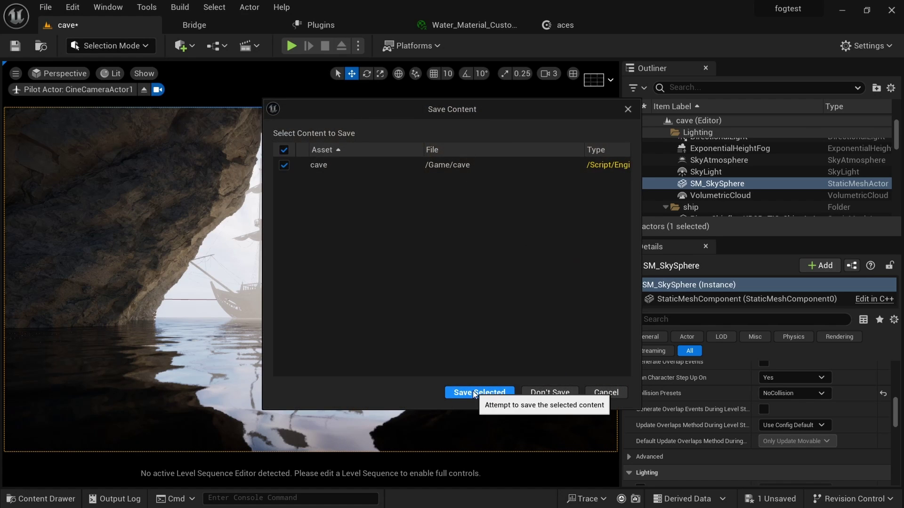
{"action": "left_click", "coordinate": [474, 393]}
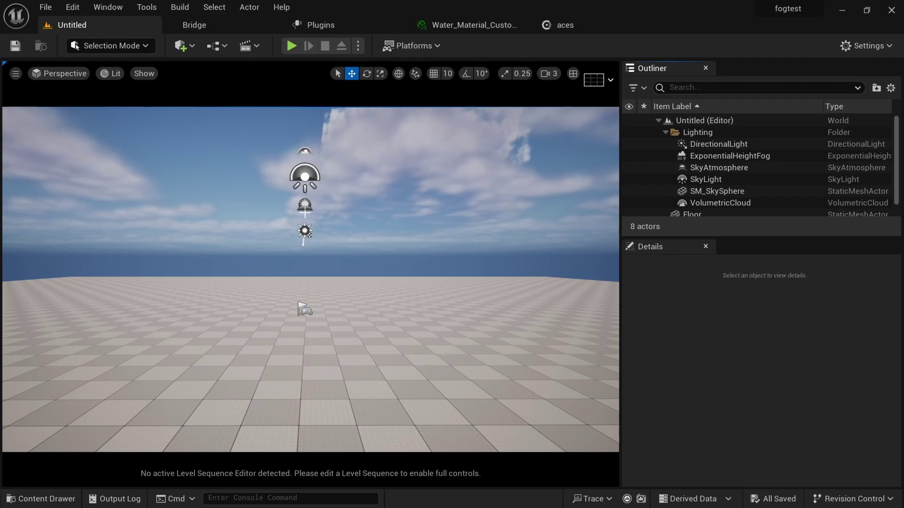
Search the project's plugins for "water" to check whether the Water plugin is enabled, and return to the level.
{"action": "left_click", "coordinate": [320, 26]}
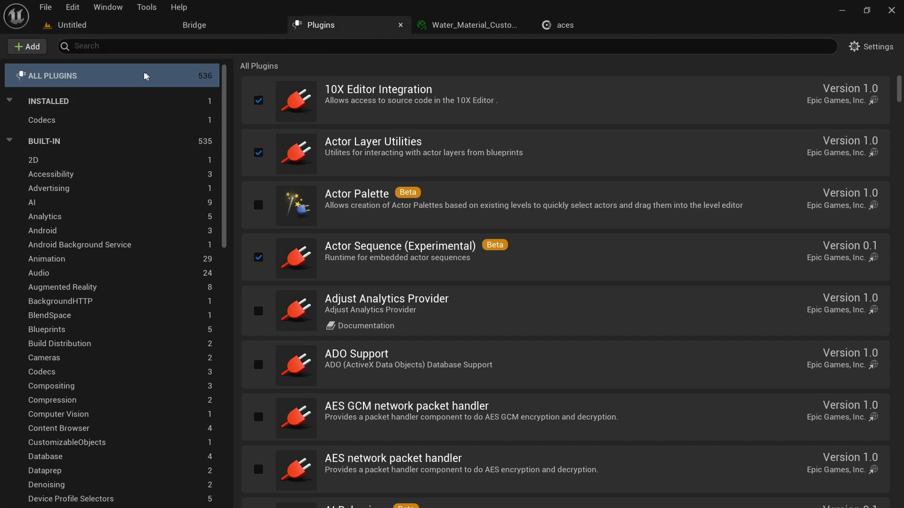
{"action": "left_click", "coordinate": [132, 47]}
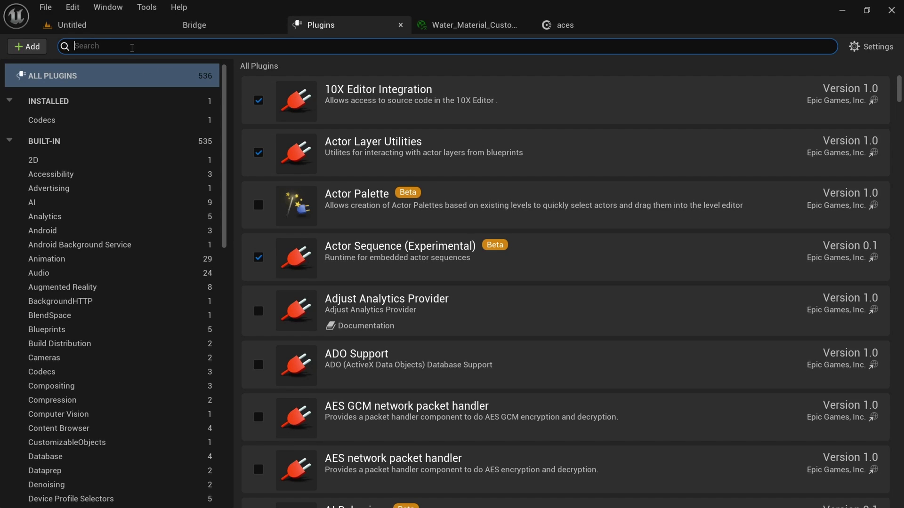
{"action": "type", "text": "water"}
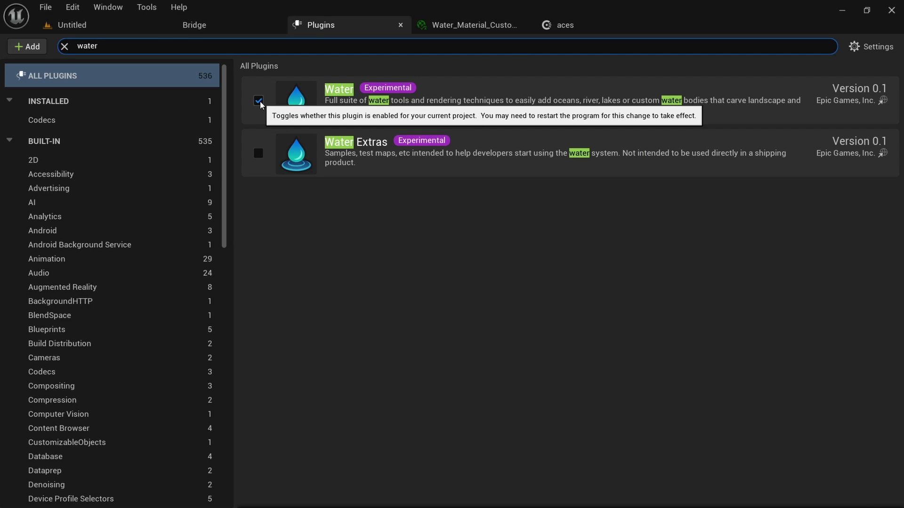
{"action": "left_click", "coordinate": [87, 33]}
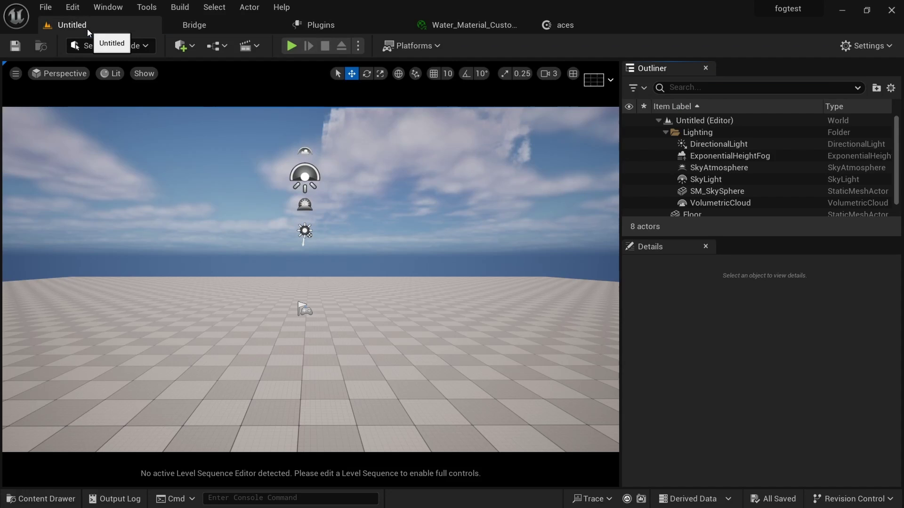
Add a Post Process Volume from the visual effects actors to the level.
{"action": "left_click", "coordinate": [210, 146]}
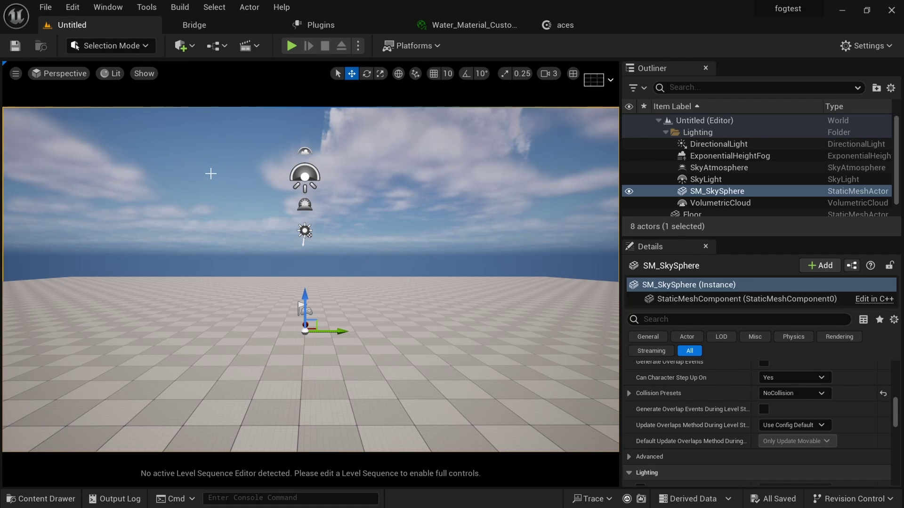
{"action": "left_click", "coordinate": [185, 52]}
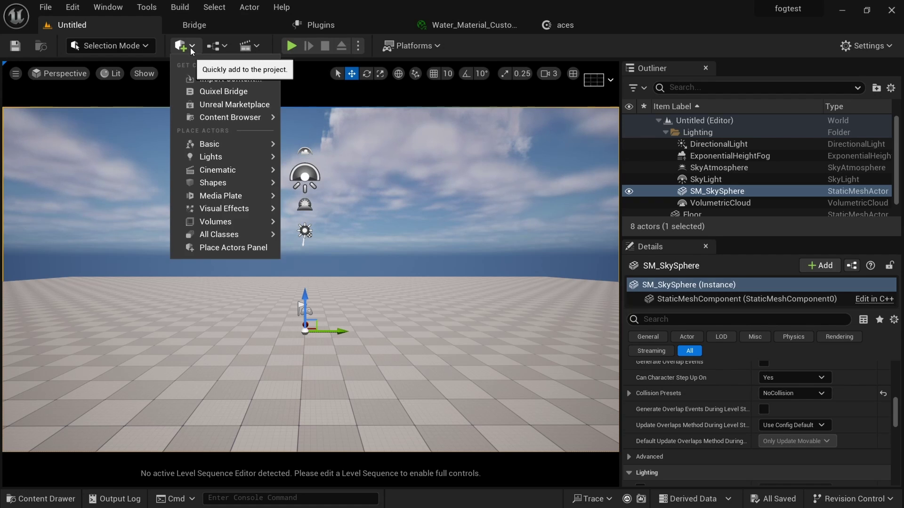
{"action": "mouse_move", "coordinate": [217, 184]}
{"action": "mouse_move", "coordinate": [222, 210]}
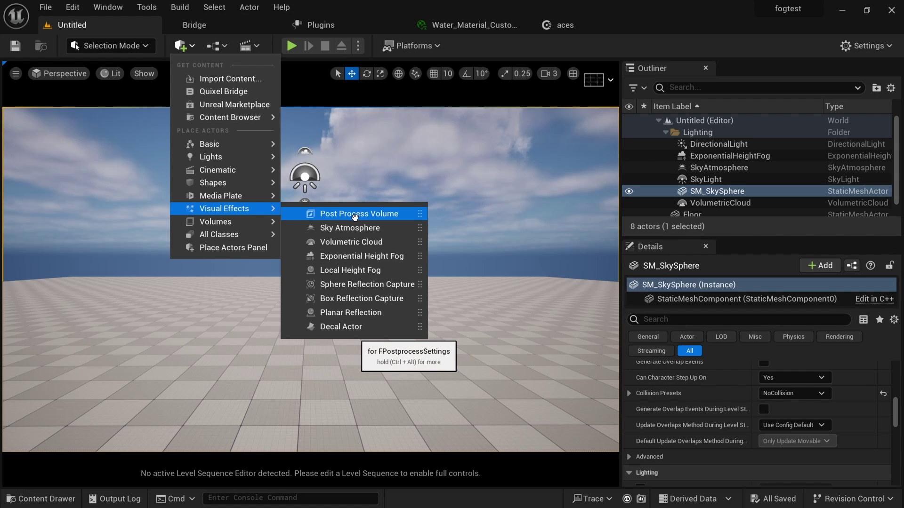
{"action": "left_click", "coordinate": [355, 214]}
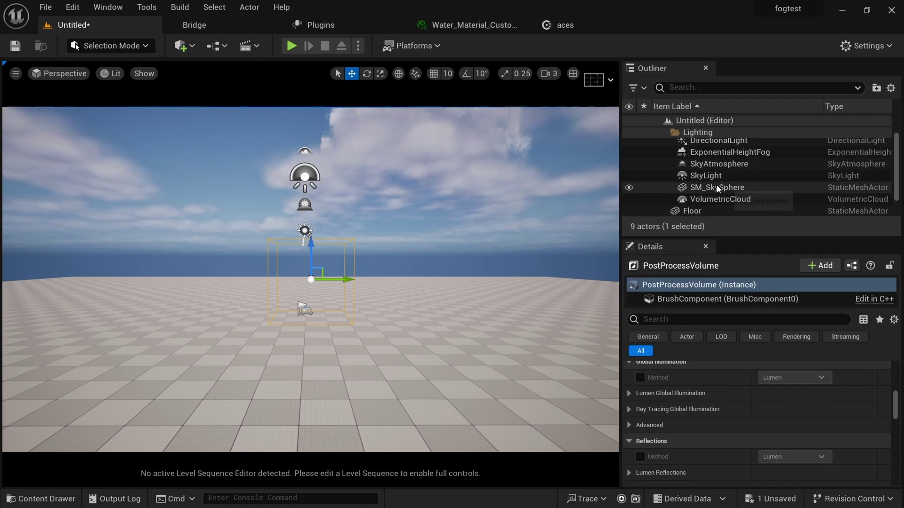
{"action": "scroll", "coordinate": [718, 185], "scroll_direction": "down", "scroll_amount": 2}
{"action": "scroll", "coordinate": [717, 185], "scroll_direction": "down", "scroll_amount": 2}
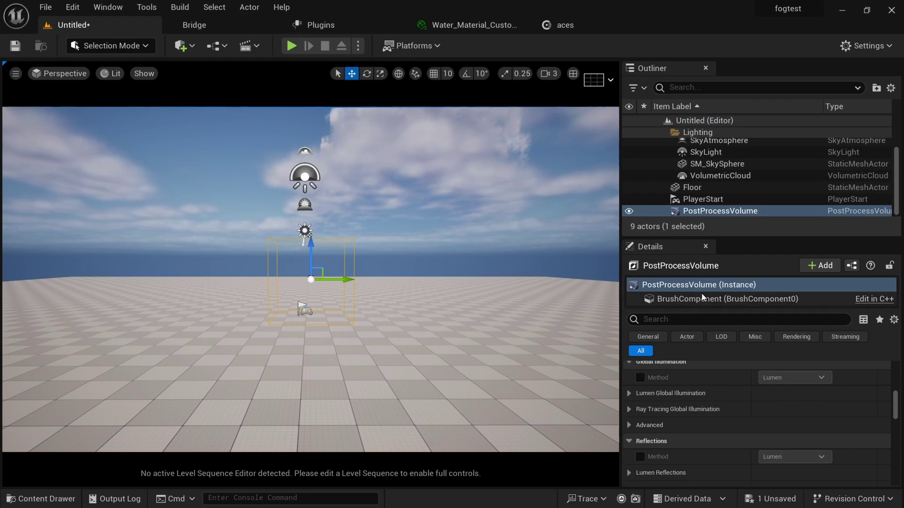
Enable Infinite Extent (Unbound) for the Post Process Volume.
{"action": "left_click", "coordinate": [689, 319]}
{"action": "type", "text": "infin"}
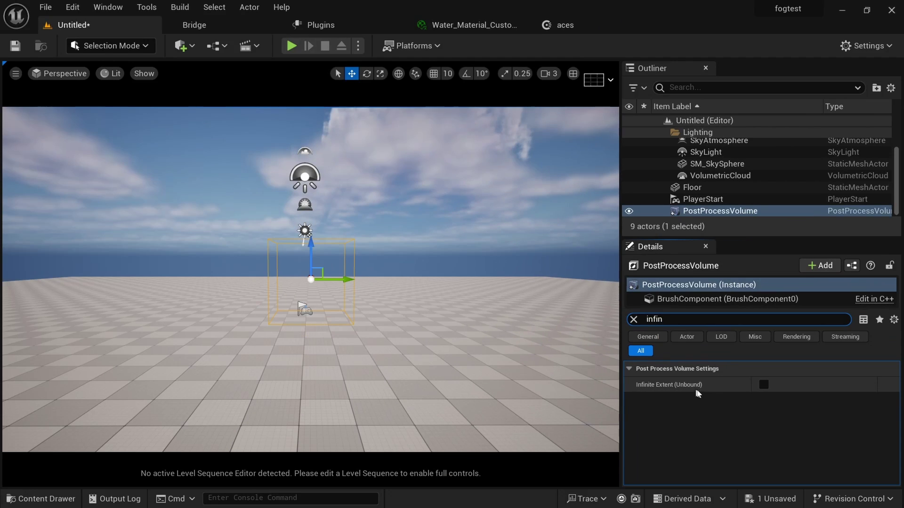
{"action": "left_click", "coordinate": [763, 385]}
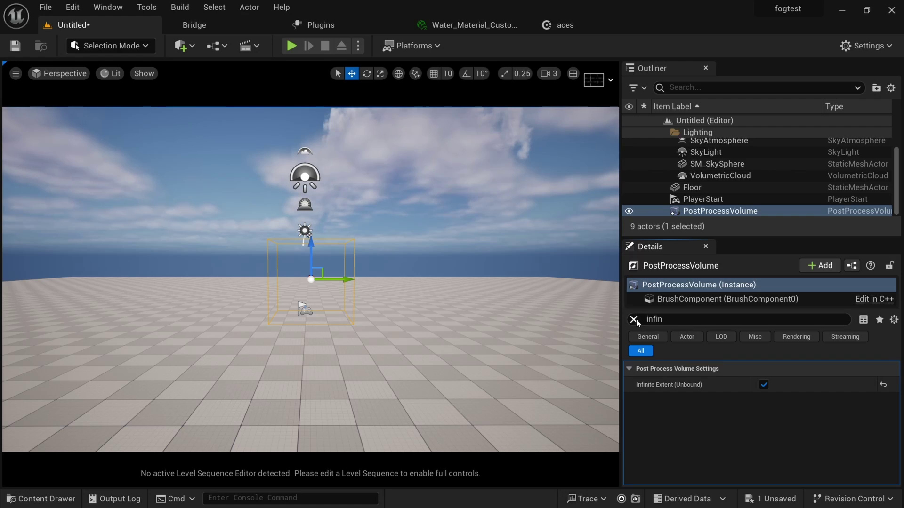
{"action": "left_click", "coordinate": [634, 319]}
Override the Post Process Volume's exposure with Manual metering mode and an exposure compensation of about 10.98.
{"action": "scroll", "coordinate": [649, 425], "scroll_direction": "down", "scroll_amount": 3}
{"action": "scroll", "coordinate": [655, 419], "scroll_direction": "down", "scroll_amount": 1}
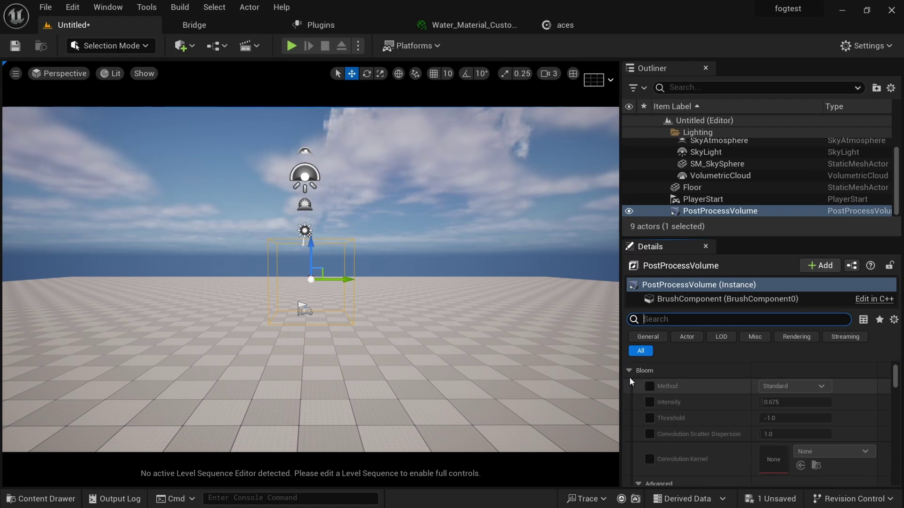
{"action": "left_click", "coordinate": [628, 371]}
{"action": "left_click", "coordinate": [650, 402]}
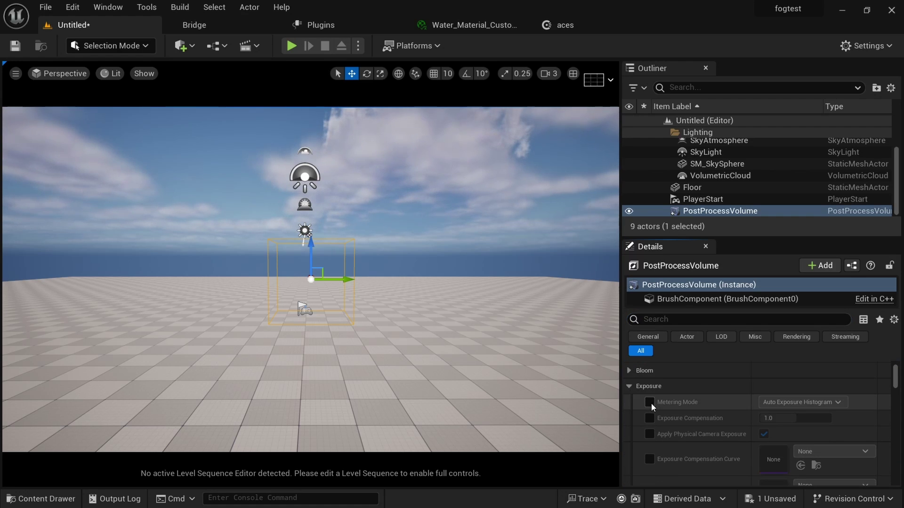
{"action": "left_click", "coordinate": [649, 418]}
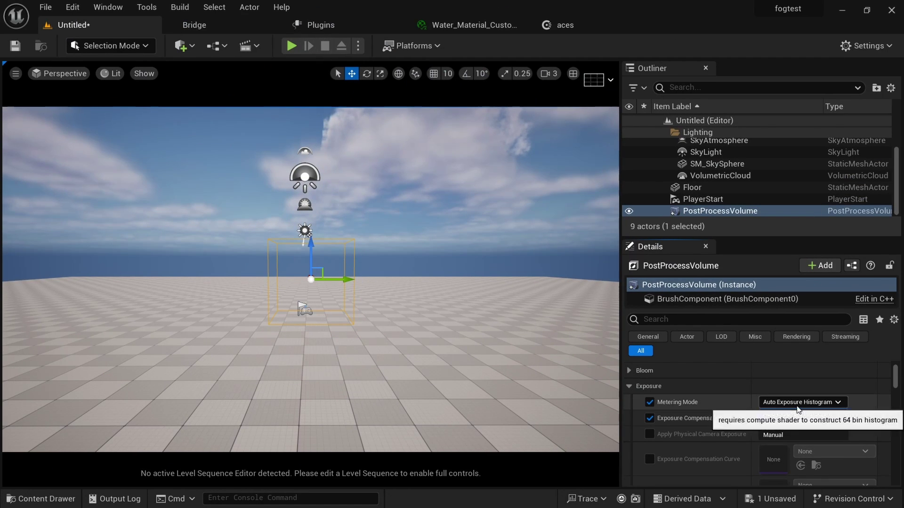
{"action": "left_click", "coordinate": [795, 404]}
{"action": "left_click", "coordinate": [784, 431]}
{"action": "left_click_drag", "start_coordinate": [785, 418], "coordinate": [743, 416]}
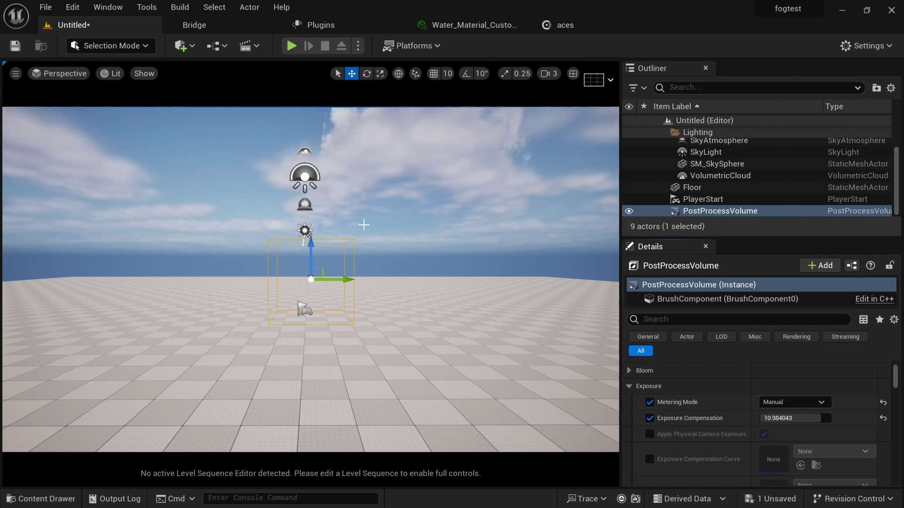
Save the new level in the Content folder as cavetut.
{"action": "key", "text": "ctrl+s"}
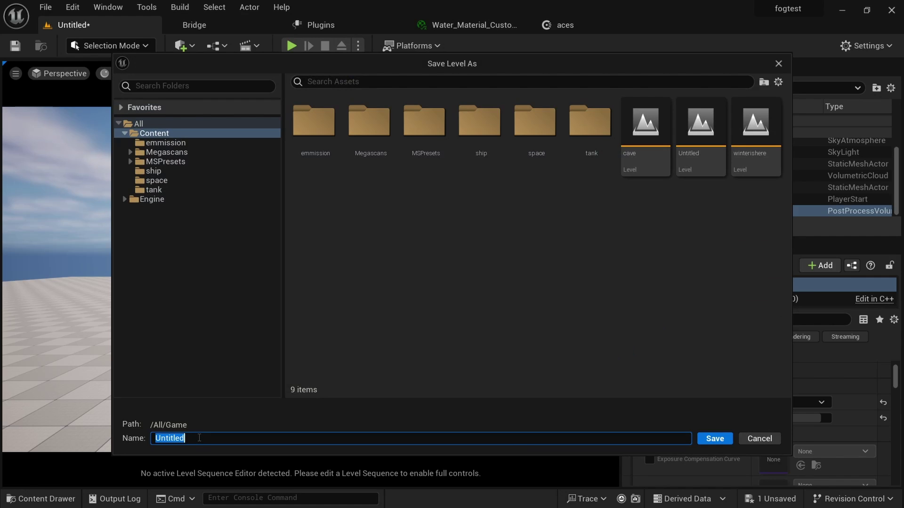
{"action": "type", "text": "cavetut"}
{"action": "left_click", "coordinate": [714, 439]}
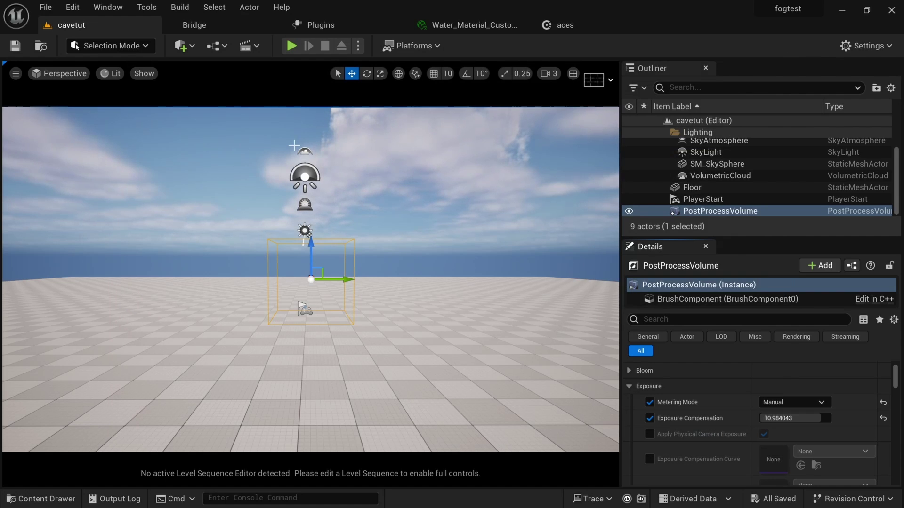
Look over the downloaded sandstone cliff assets in the Bridge library.
{"action": "left_click", "coordinate": [219, 26]}
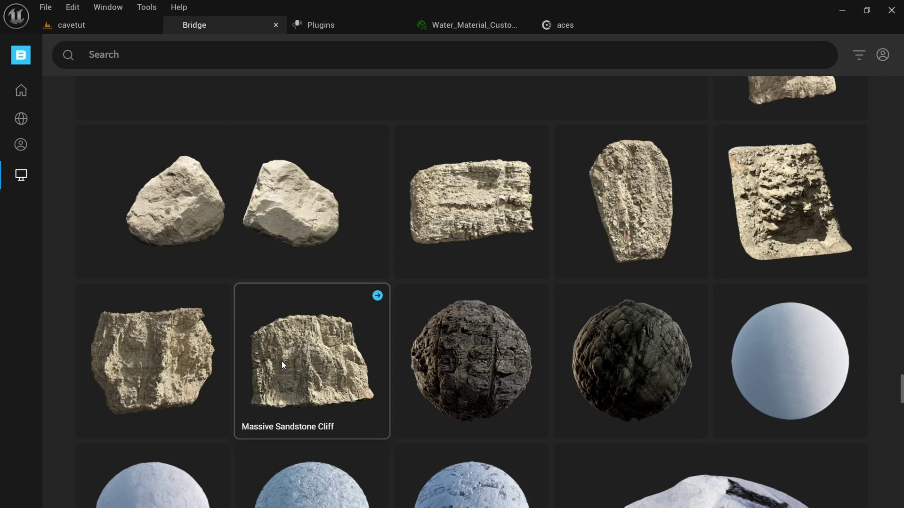
{"action": "left_click", "coordinate": [76, 23]}
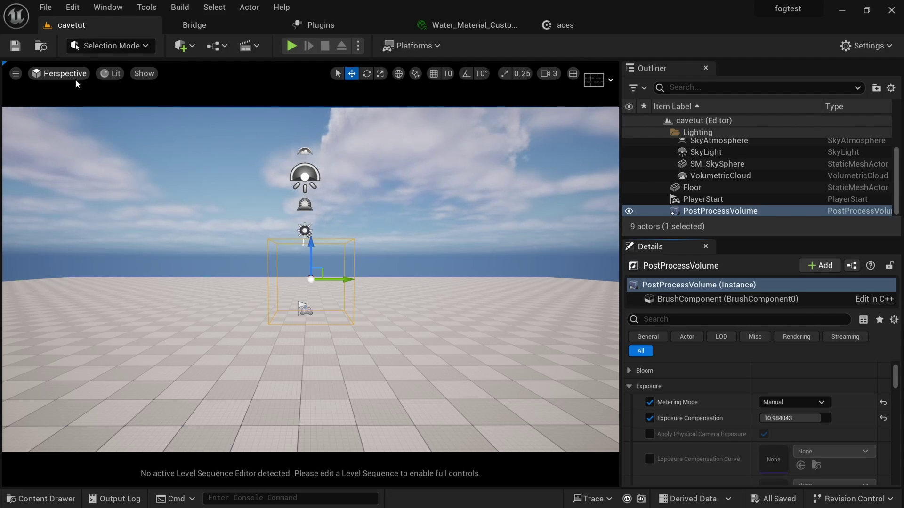
Add a Water Body Custom actor to the cavetut level and examine its surface from above.
{"action": "left_click", "coordinate": [190, 47]}
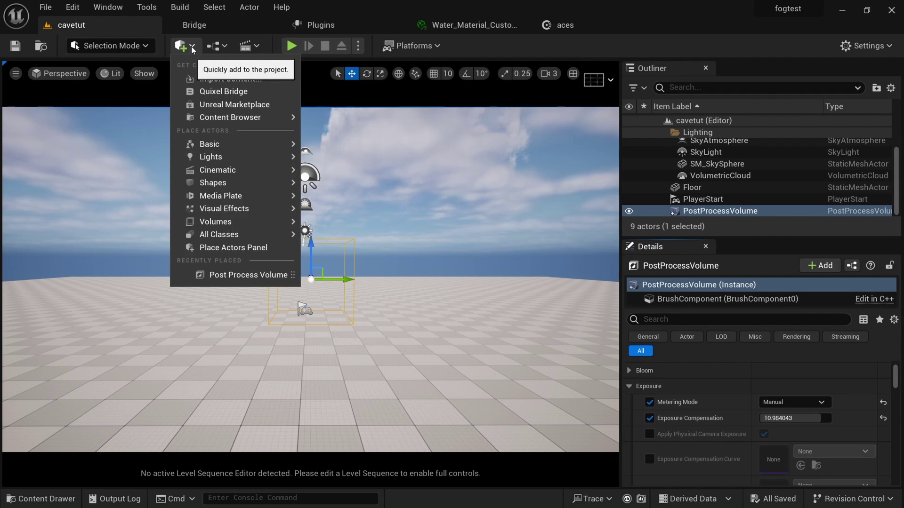
{"action": "mouse_move", "coordinate": [219, 210]}
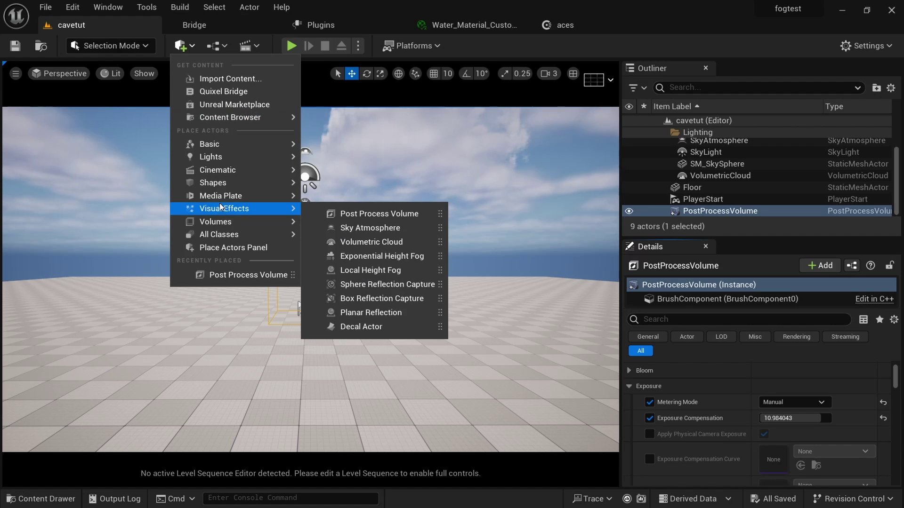
{"action": "mouse_move", "coordinate": [228, 235]}
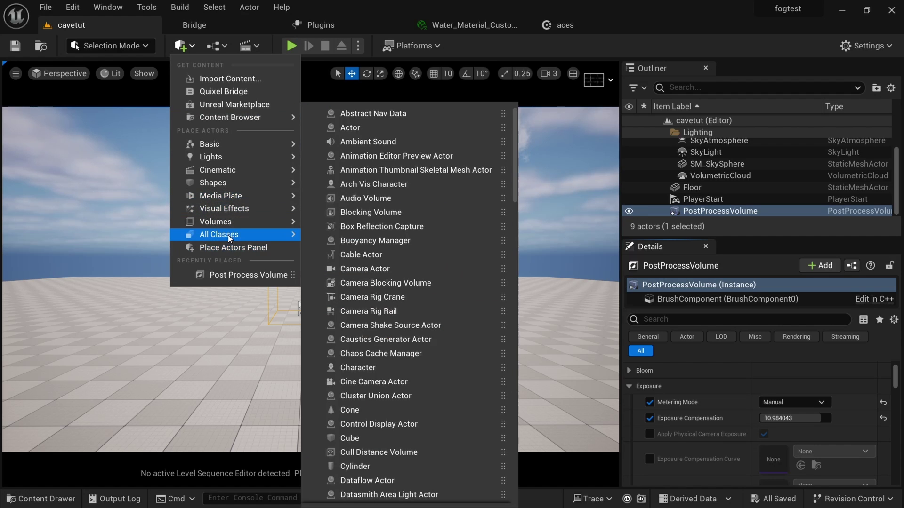
{"action": "type", "text": "water"}
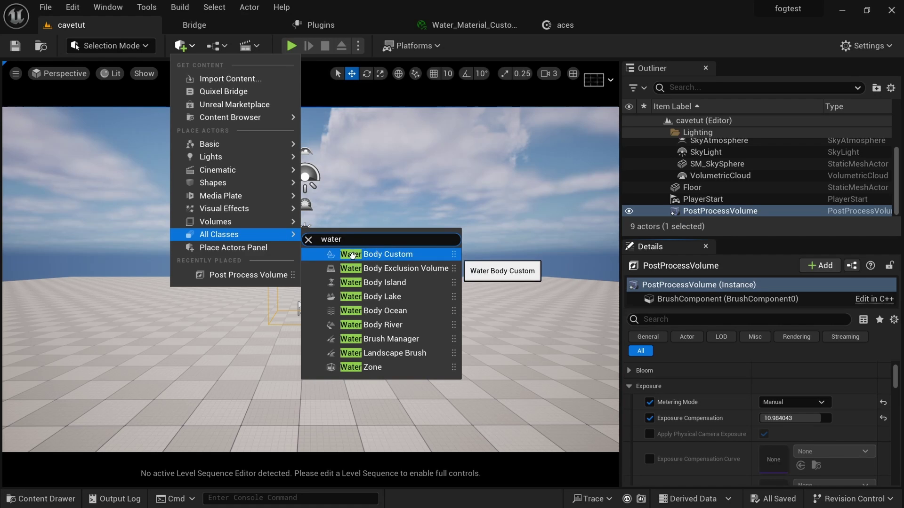
{"action": "left_click", "coordinate": [382, 256]}
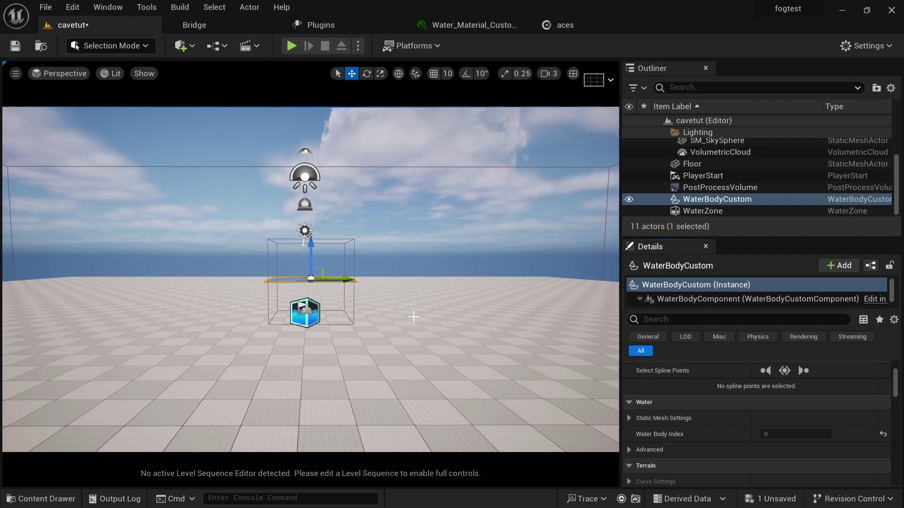
{"action": "left_click_drag", "start_coordinate": [414, 316], "coordinate": [375, 380], "text": "alt"}
{"action": "right_click_drag", "start_coordinate": [414, 317], "coordinate": [513, 316], "text": "alt"}
{"action": "left_click_drag", "start_coordinate": [269, 305], "coordinate": [293, 271], "text": "alt"}
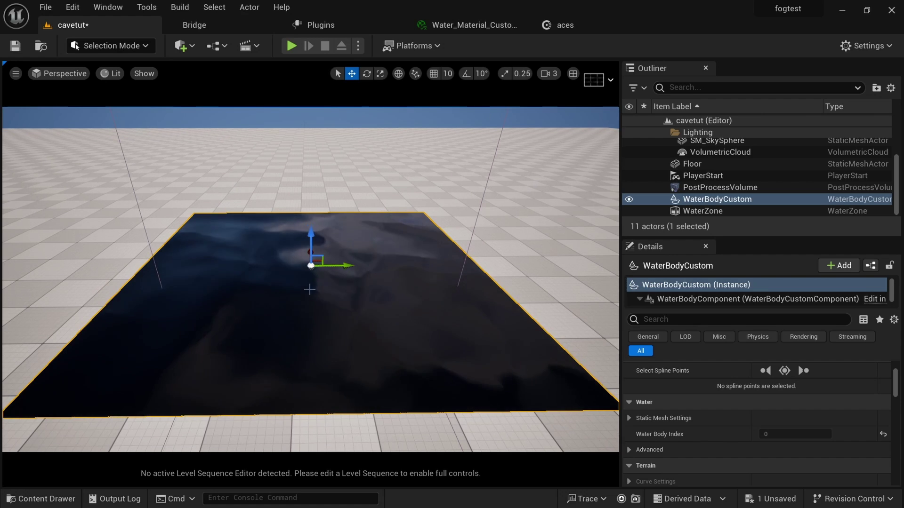
Scale the Water Body Custom actor up uniformly so the water extends far beyond the level's floor.
{"action": "key", "text": "e"}
{"action": "key", "text": "r"}
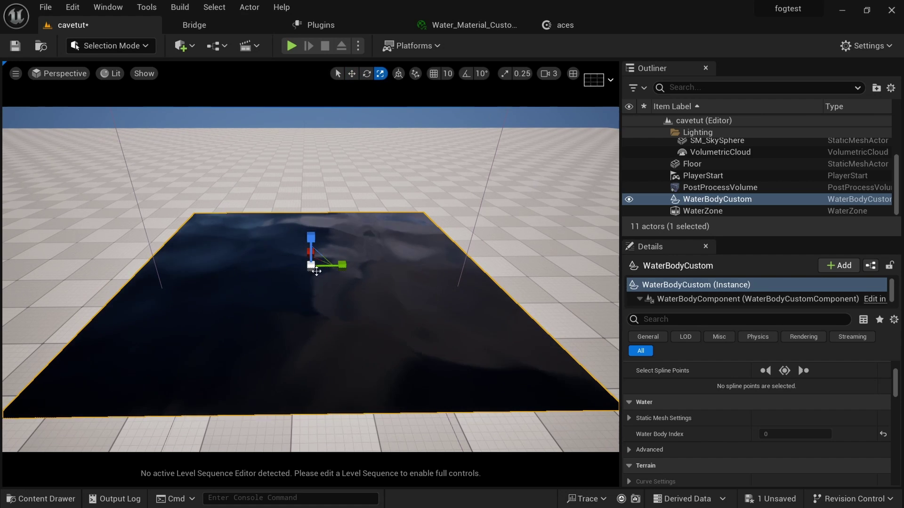
{"action": "left_click_drag", "start_coordinate": [315, 269], "coordinate": [419, 198]}
{"action": "scroll", "coordinate": [329, 280], "scroll_direction": "down", "scroll_amount": 12}
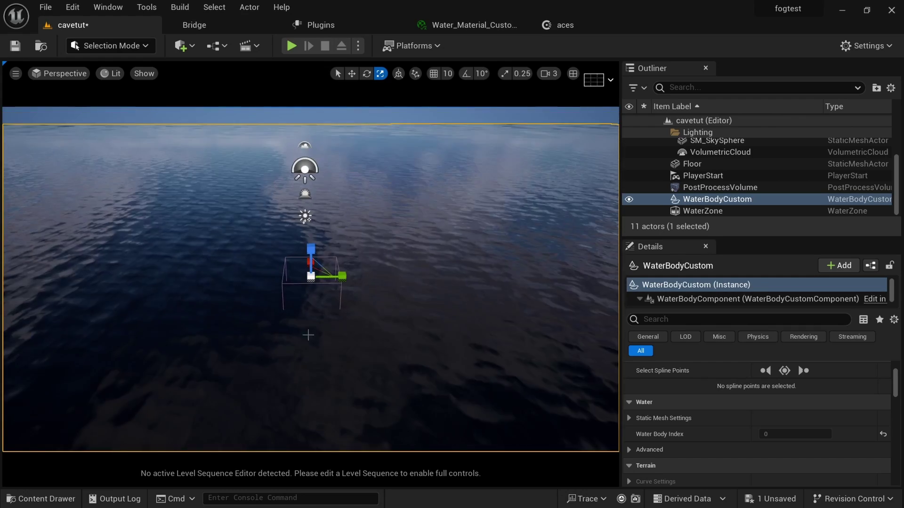
{"action": "left_click_drag", "start_coordinate": [305, 340], "coordinate": [290, 322], "text": "alt"}
{"action": "scroll", "coordinate": [311, 279], "scroll_direction": "down", "scroll_amount": 8}
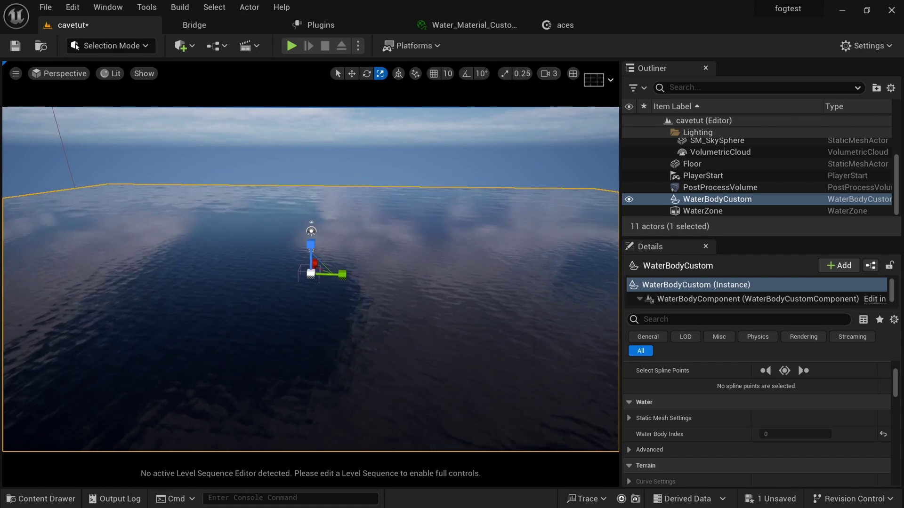
{"action": "right_click_drag", "start_coordinate": [308, 318], "coordinate": [368, 343]}
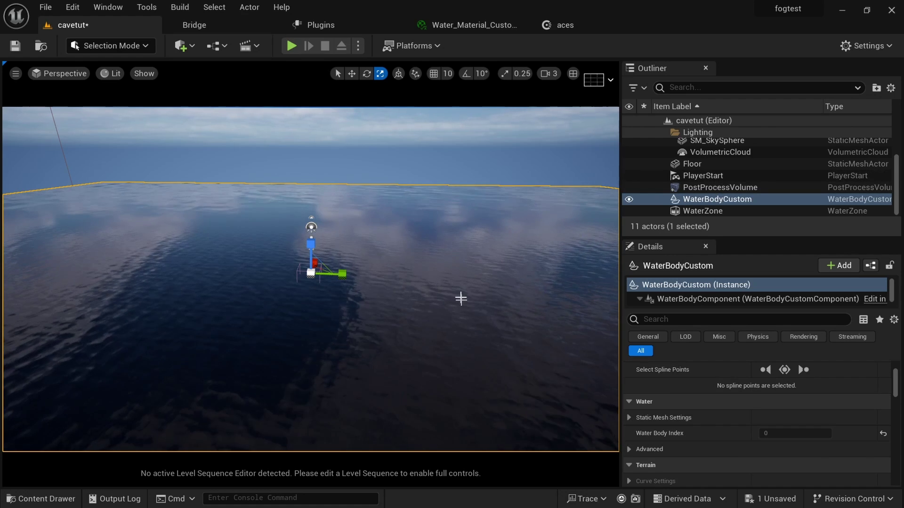
Open the water body's Water Material instance and examine its Absorption and Scattering parameters.
{"action": "scroll", "coordinate": [678, 414], "scroll_direction": "down", "scroll_amount": 5}
{"action": "scroll", "coordinate": [719, 406], "scroll_direction": "down", "scroll_amount": 10}
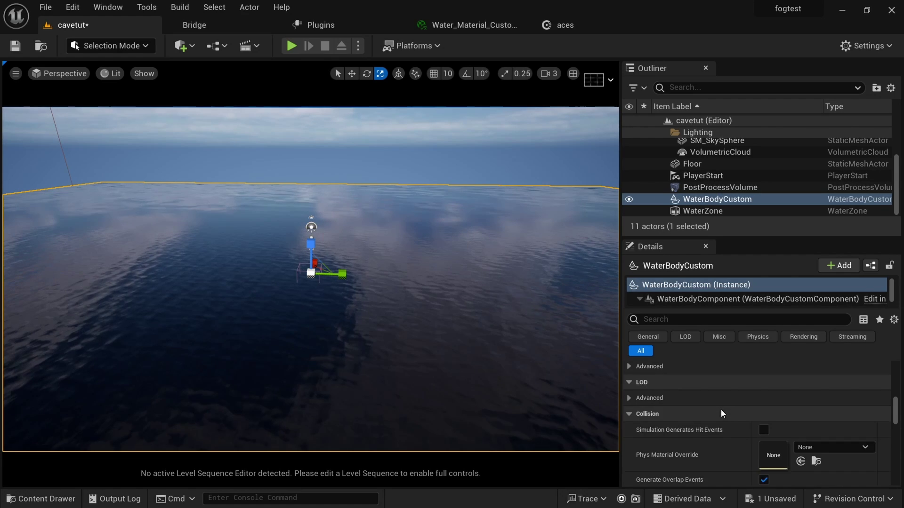
{"action": "scroll", "coordinate": [721, 411], "scroll_direction": "down", "scroll_amount": 8}
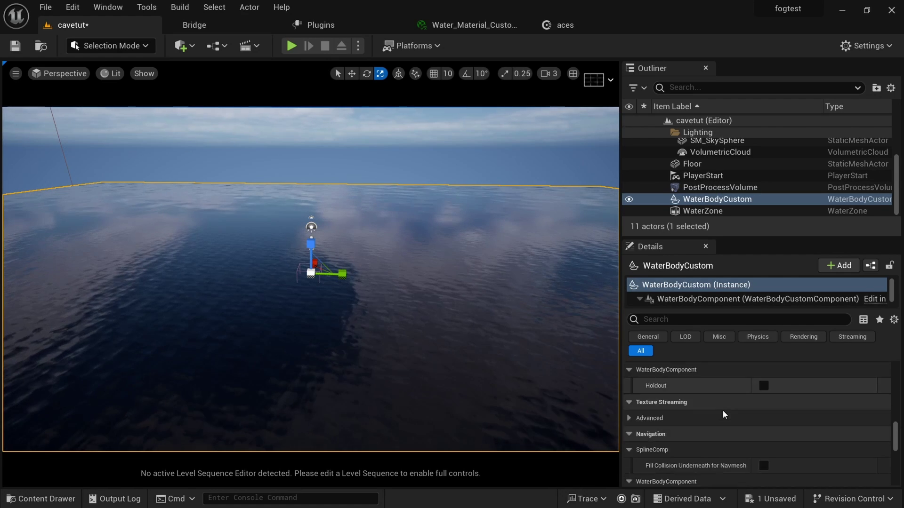
{"action": "scroll", "coordinate": [722, 411], "scroll_direction": "down", "scroll_amount": 3}
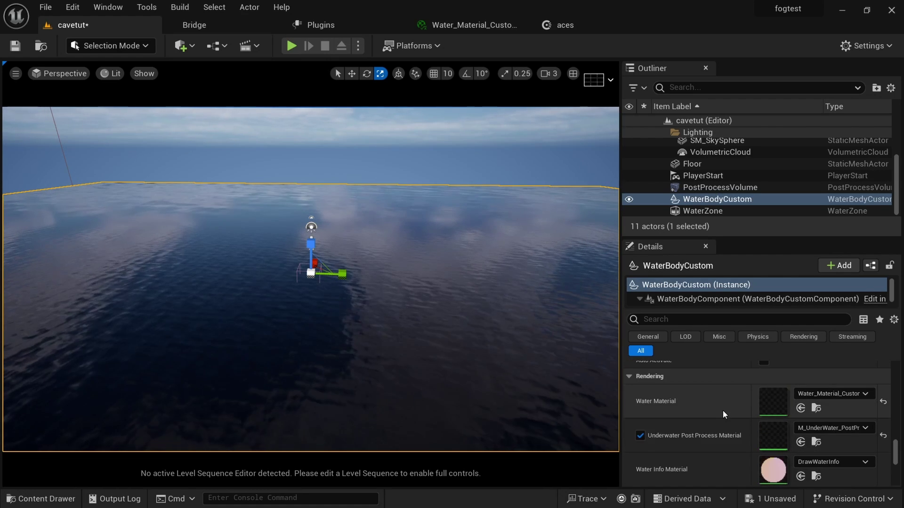
{"action": "double_click", "coordinate": [777, 401]}
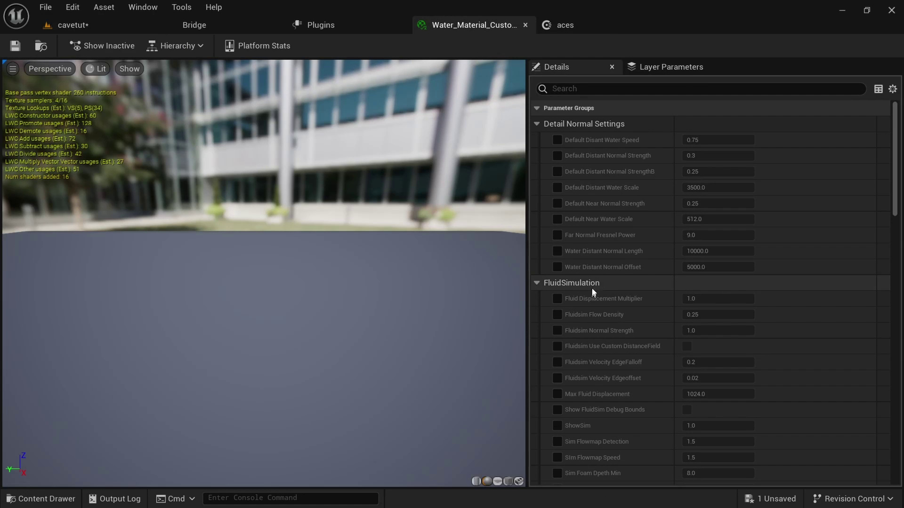
{"action": "scroll", "coordinate": [599, 280], "scroll_direction": "down", "scroll_amount": 10}
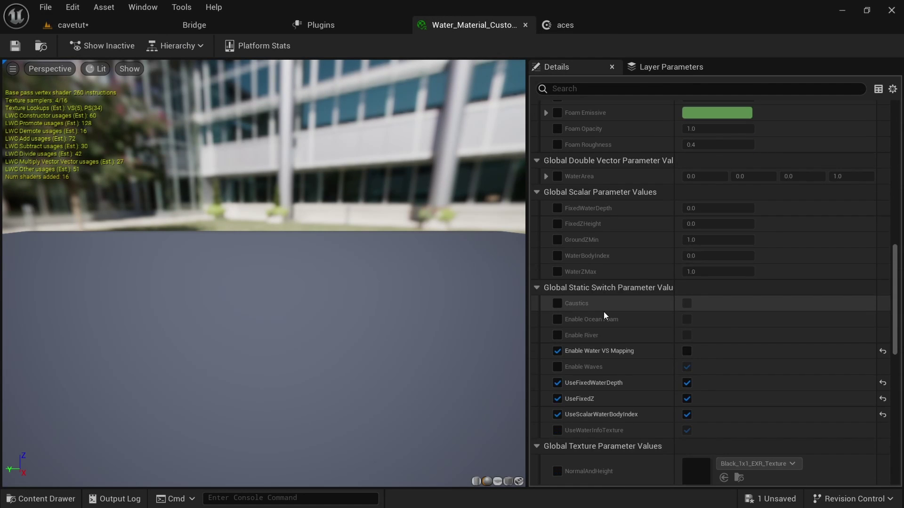
{"action": "scroll", "coordinate": [603, 310], "scroll_direction": "down", "scroll_amount": 12}
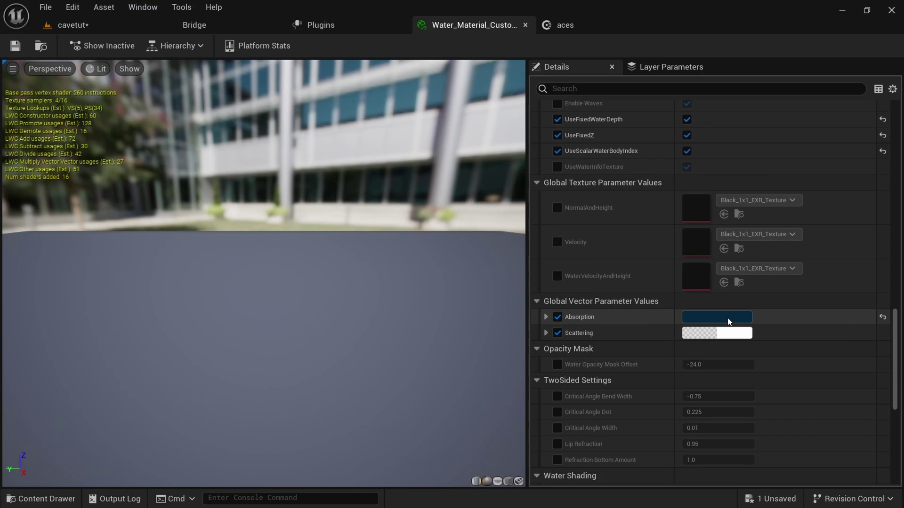
{"action": "left_click", "coordinate": [74, 25]}
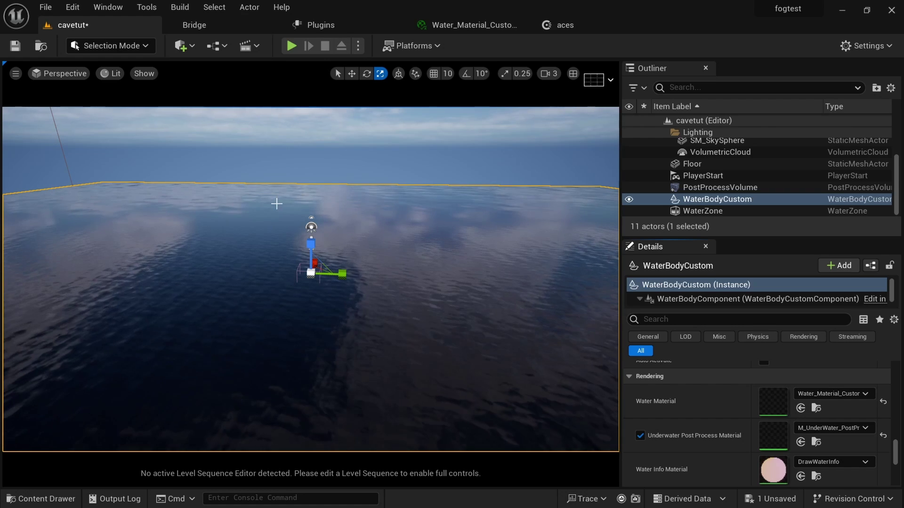
Place the Massive Sandstone Cliff static mesh from the Megascans 3D_Assets folder onto the water.
{"action": "left_click", "coordinate": [238, 30]}
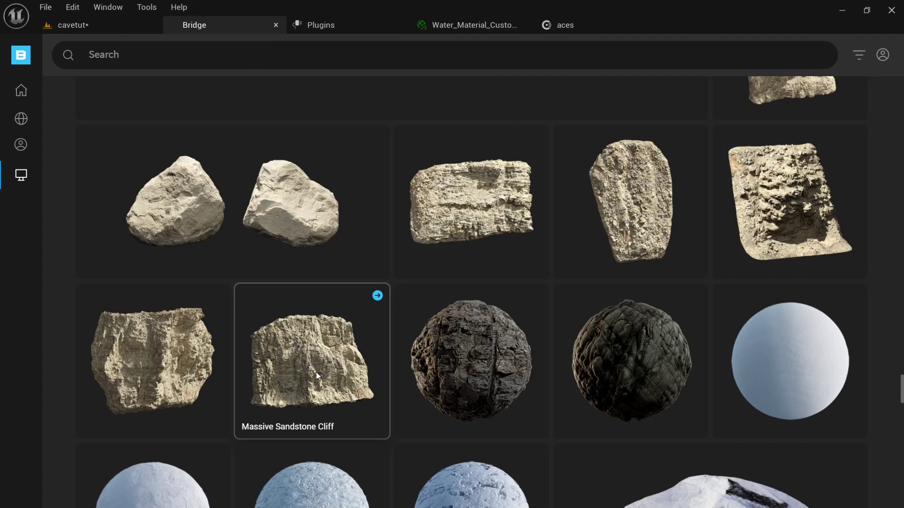
{"action": "left_click", "coordinate": [95, 22]}
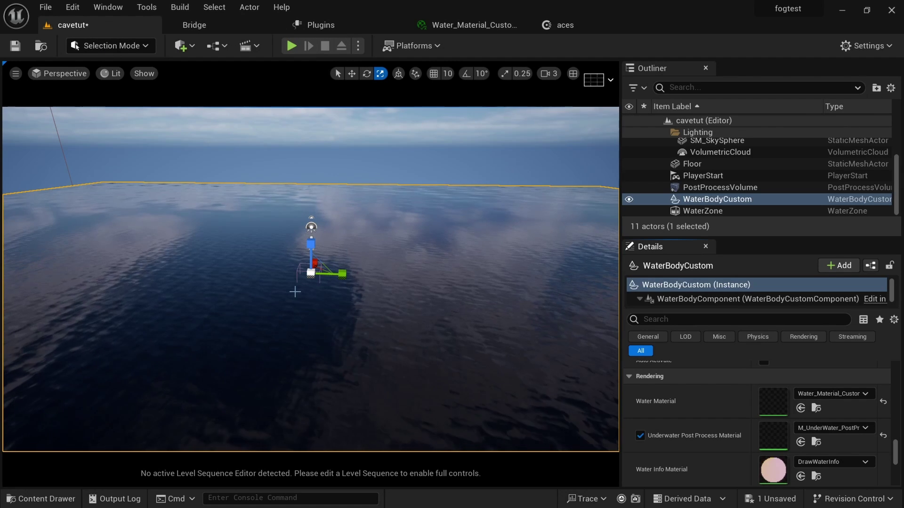
{"action": "key", "text": "ctrl+space"}
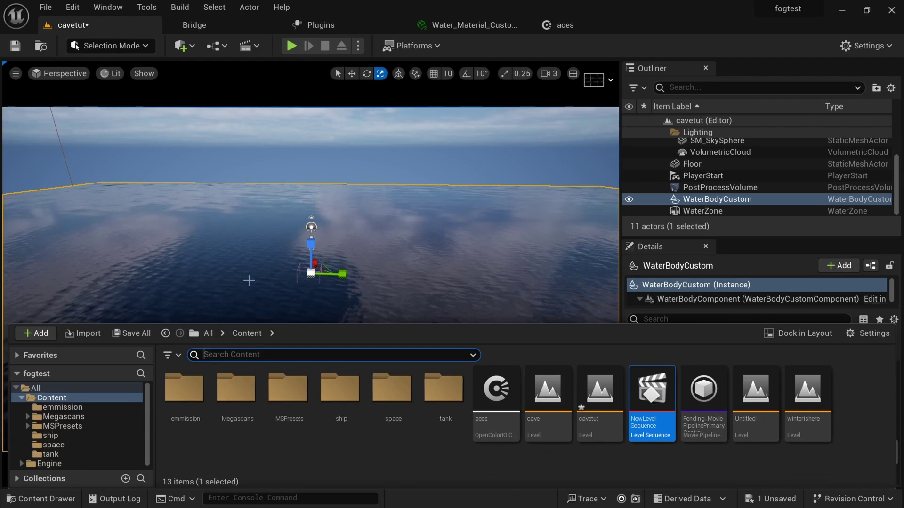
{"action": "left_click", "coordinate": [47, 417]}
{"action": "left_click", "coordinate": [27, 417]}
{"action": "left_click", "coordinate": [55, 427]}
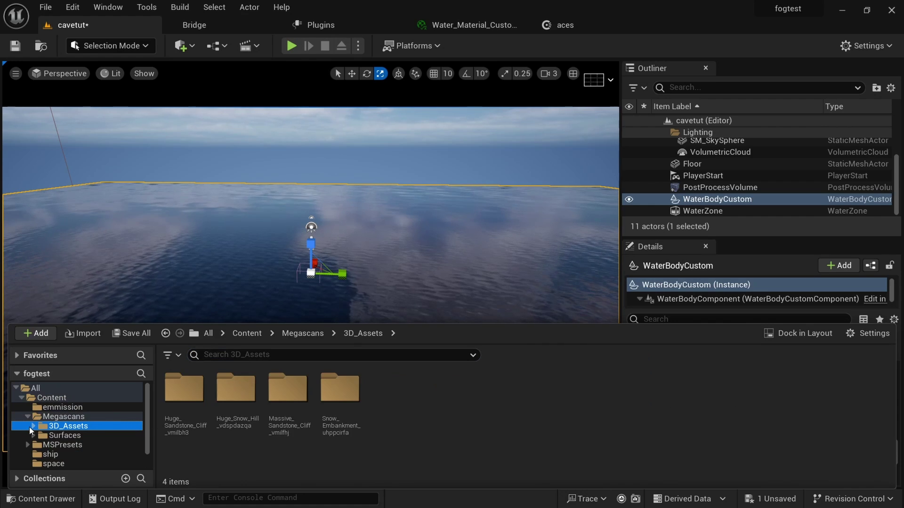
{"action": "left_click", "coordinate": [32, 426]}
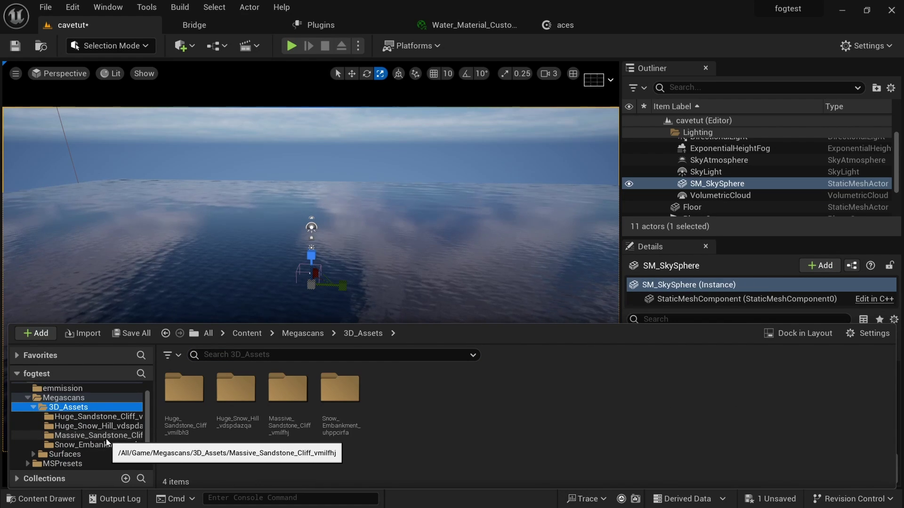
{"action": "left_click", "coordinate": [108, 437]}
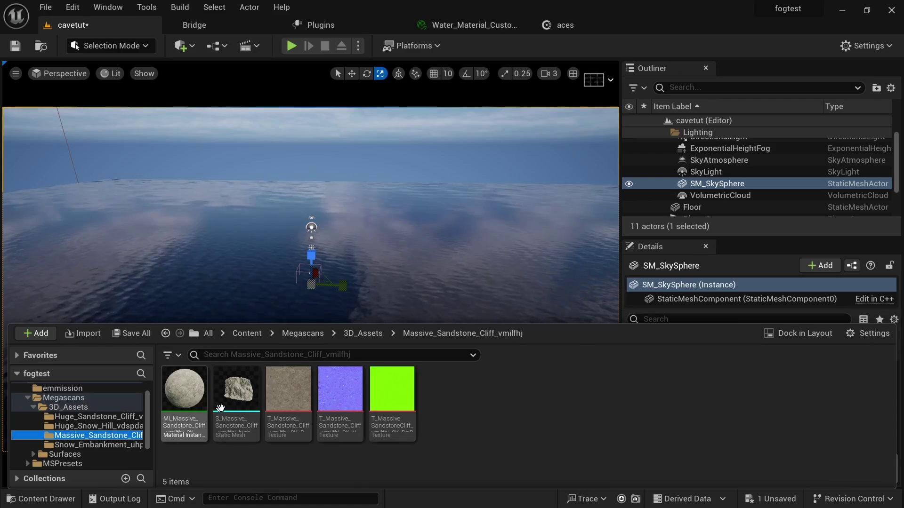
{"action": "left_click_drag", "start_coordinate": [236, 390], "coordinate": [204, 249]}
Tilt the sandstone cliff by about 34 degrees so it leans over the water.
{"action": "right_click_drag", "start_coordinate": [371, 327], "coordinate": [339, 347]}
{"action": "key", "text": "s"}
{"action": "scroll", "coordinate": [281, 264], "scroll_direction": "down", "scroll_amount": 2}
{"action": "key", "text": "s"}
{"action": "right_click_drag", "start_coordinate": [518, 288], "coordinate": [518, 288]}
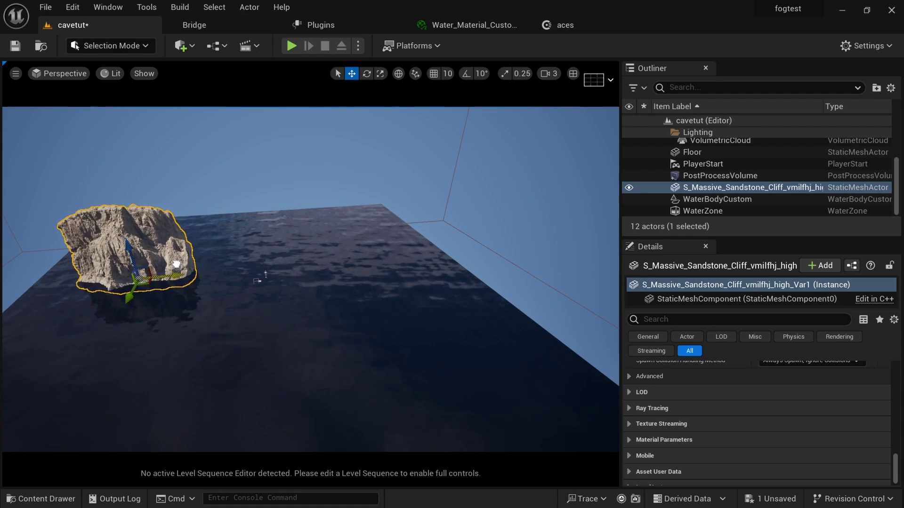
{"action": "right_click_drag", "start_coordinate": [96, 369], "coordinate": [5, 356]}
{"action": "key", "text": "w"}
{"action": "key", "text": "a"}
{"action": "right_click_drag", "start_coordinate": [110, 358], "coordinate": [160, 362]}
{"action": "key", "text": "w"}
{"action": "key", "text": "w"}
{"action": "key", "text": "s"}
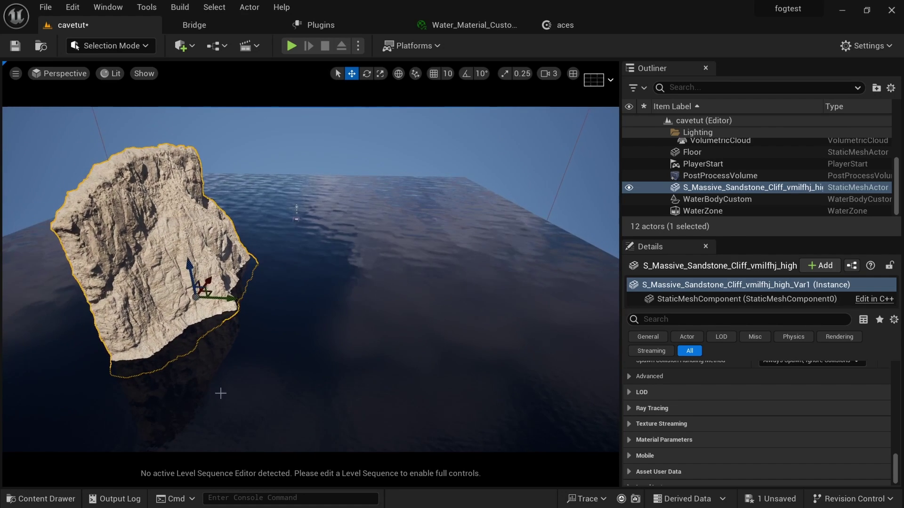
{"action": "right_click_drag", "start_coordinate": [221, 390], "coordinate": [222, 390]}
{"action": "key", "text": "e"}
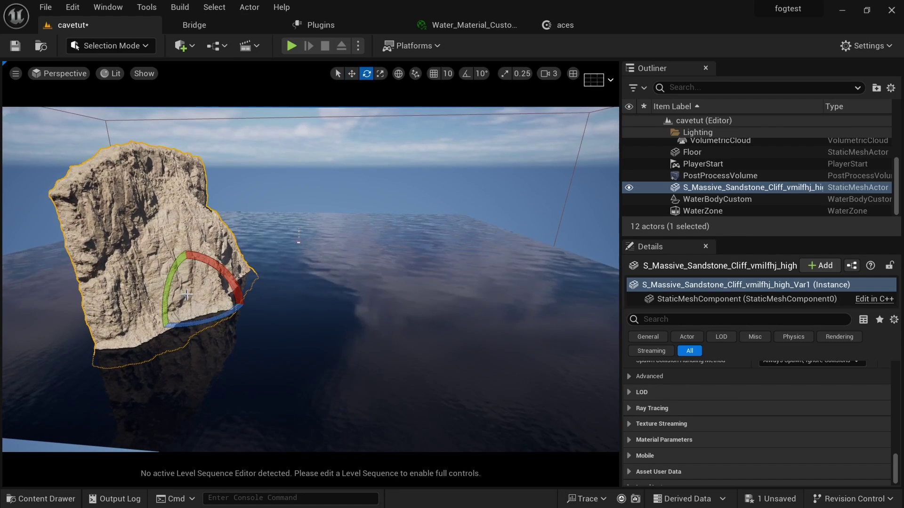
{"action": "left_click_drag", "start_coordinate": [215, 268], "coordinate": [247, 272]}
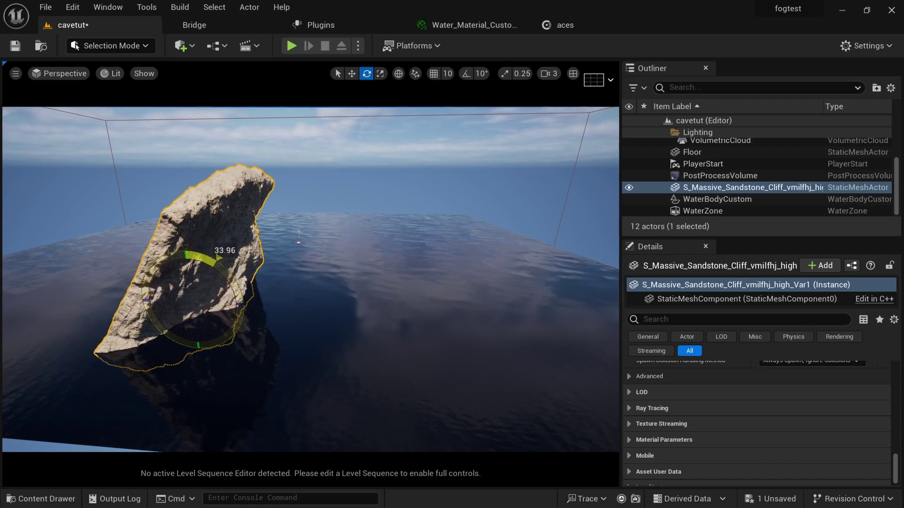
Duplicate the tilted cliff and place the copy beside the original along the Y axis.
{"action": "right_click_drag", "start_coordinate": [302, 282], "coordinate": [207, 273]}
{"action": "left_click_drag", "start_coordinate": [301, 283], "coordinate": [188, 292], "text": "alt"}
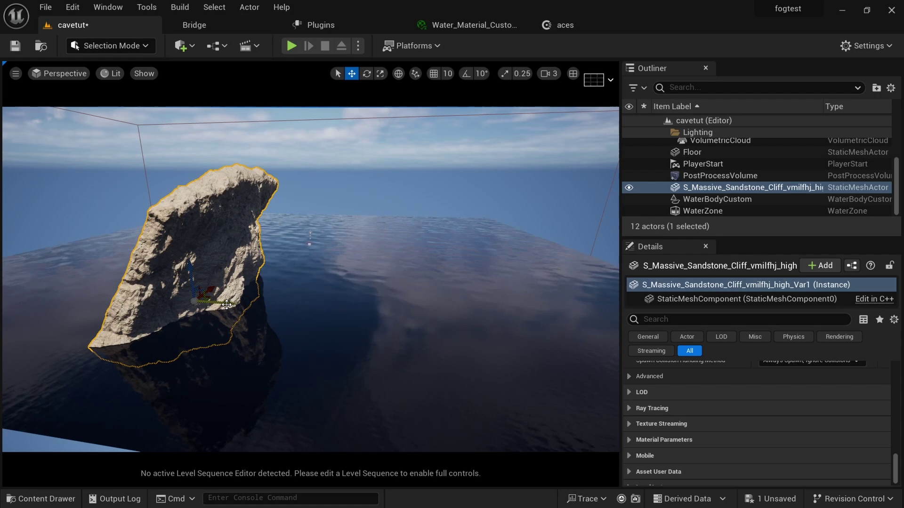
{"action": "left_click_drag", "start_coordinate": [226, 304], "coordinate": [351, 316], "text": "alt"}
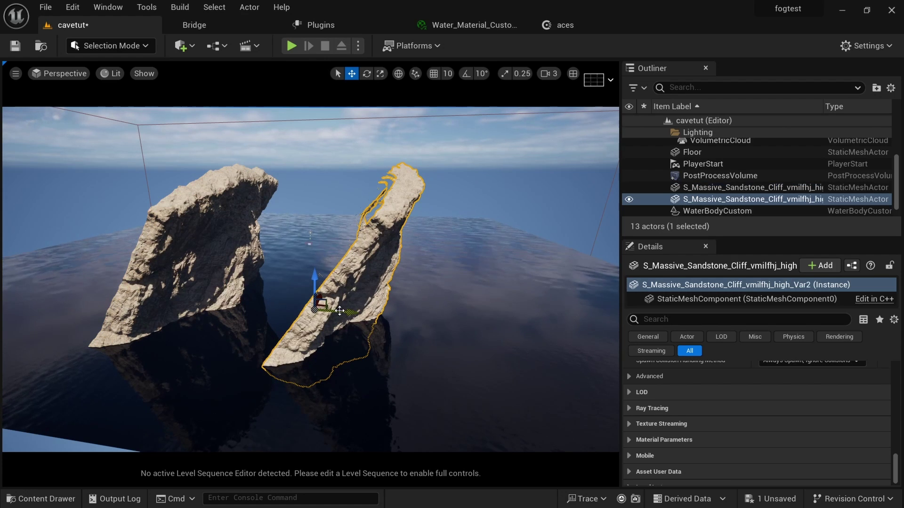
Rotate the copied cliff to lean toward the original and position it so their tops meet in a pointed arch.
{"action": "key", "text": "e"}
{"action": "left_click_drag", "start_coordinate": [445, 316], "coordinate": [292, 341], "text": "alt"}
{"action": "left_click_drag", "start_coordinate": [372, 309], "coordinate": [449, 284], "text": "alt"}
{"action": "left_click_drag", "start_coordinate": [302, 326], "coordinate": [287, 325], "text": "alt"}
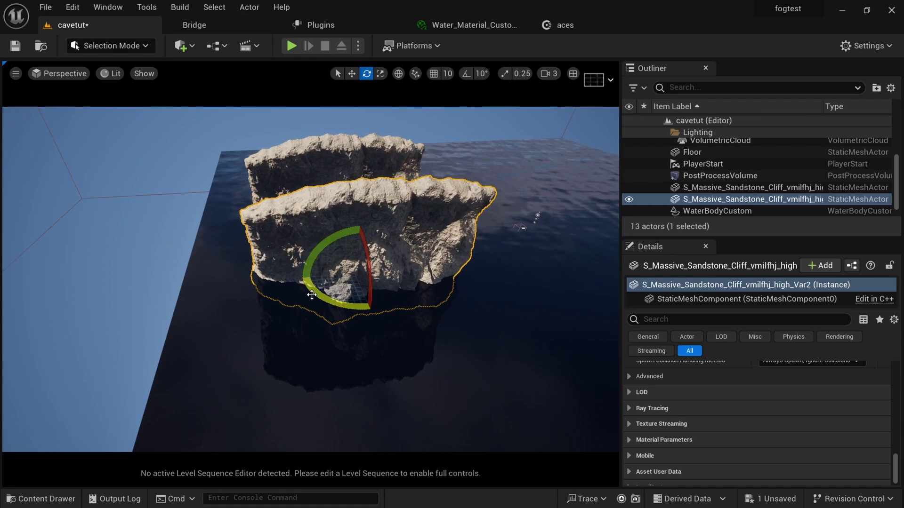
{"action": "left_click_drag", "start_coordinate": [313, 294], "coordinate": [395, 303]}
{"action": "left_click_drag", "start_coordinate": [185, 337], "coordinate": [320, 310], "text": "alt"}
{"action": "scroll", "coordinate": [341, 328], "scroll_direction": "up", "scroll_amount": 4}
{"action": "key", "text": "w"}
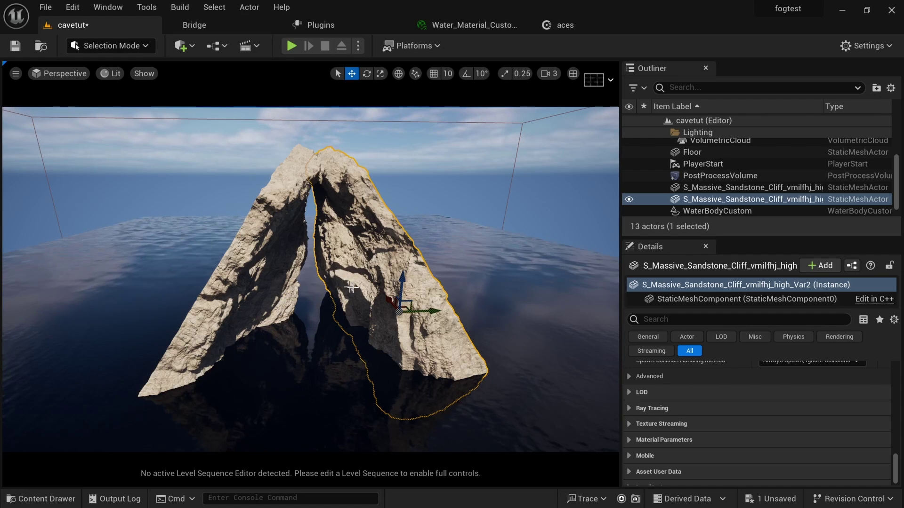
Pitch the copied cliff over about its Y axis until it is upside down and mostly under the water.
{"action": "left_click_drag", "start_coordinate": [356, 290], "coordinate": [269, 305], "text": "alt"}
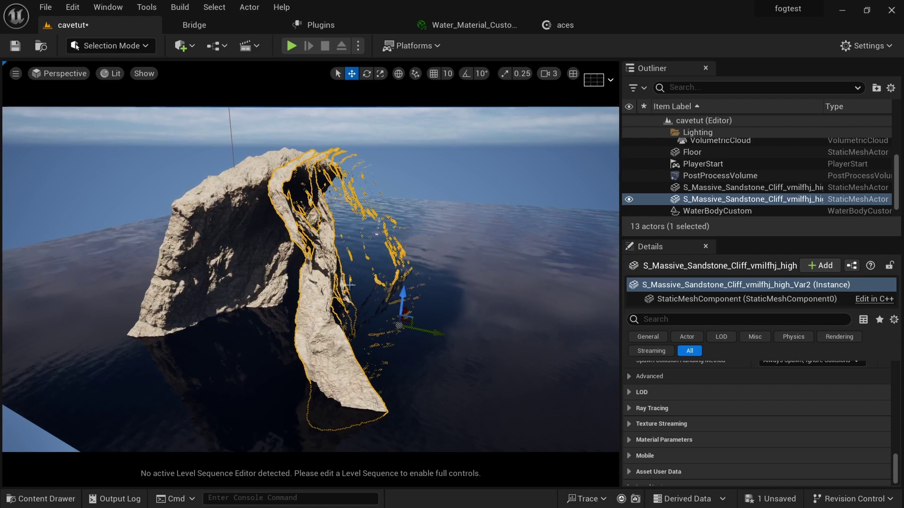
{"action": "key", "text": "e"}
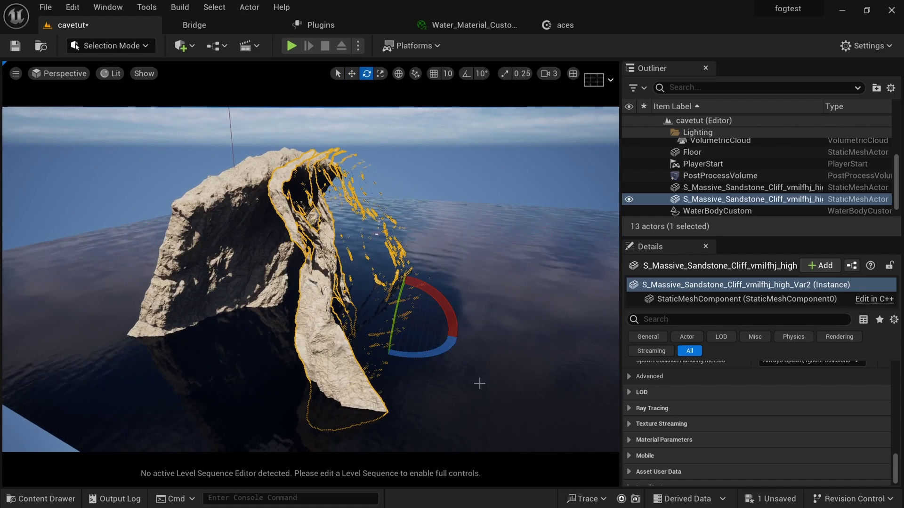
{"action": "left_click_drag", "start_coordinate": [477, 384], "coordinate": [430, 353], "text": "alt"}
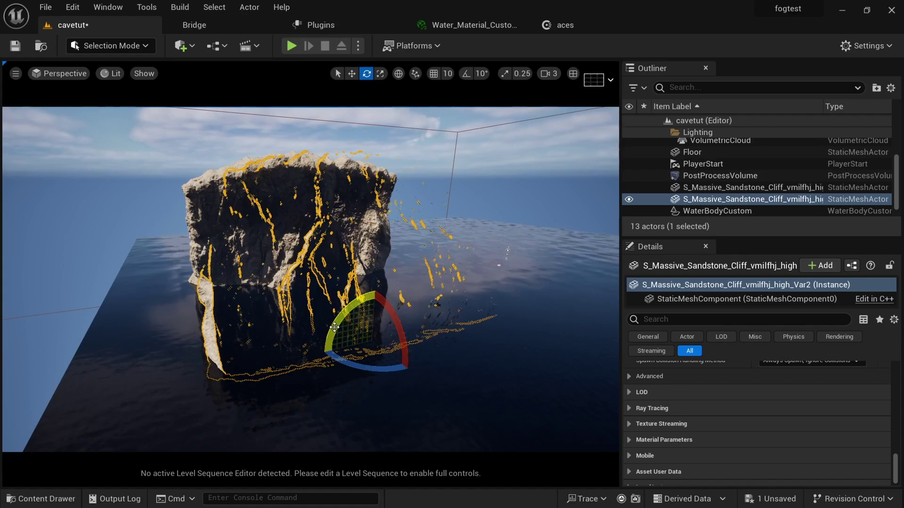
{"action": "left_click_drag", "start_coordinate": [334, 327], "coordinate": [302, 346]}
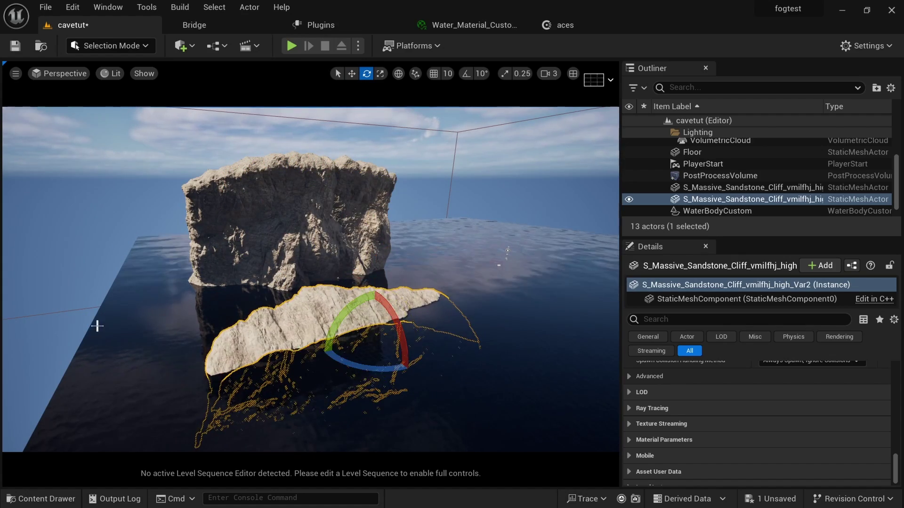
{"action": "left_click_drag", "start_coordinate": [96, 326], "coordinate": [96, 328], "text": "alt"}
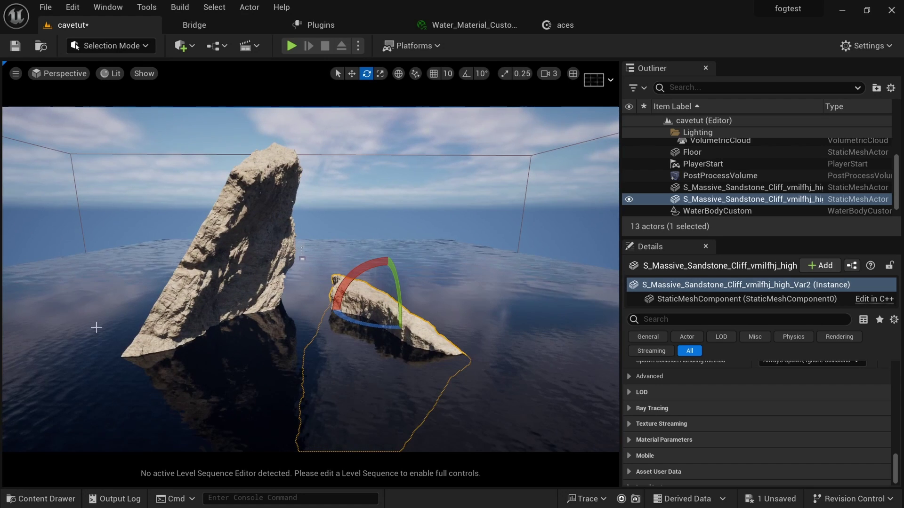
Reposition the flipped cliff copy above the water, turned about the vertical axis with its upper edge meeting the original cliff.
{"action": "left_click_drag", "start_coordinate": [390, 284], "coordinate": [378, 180]}
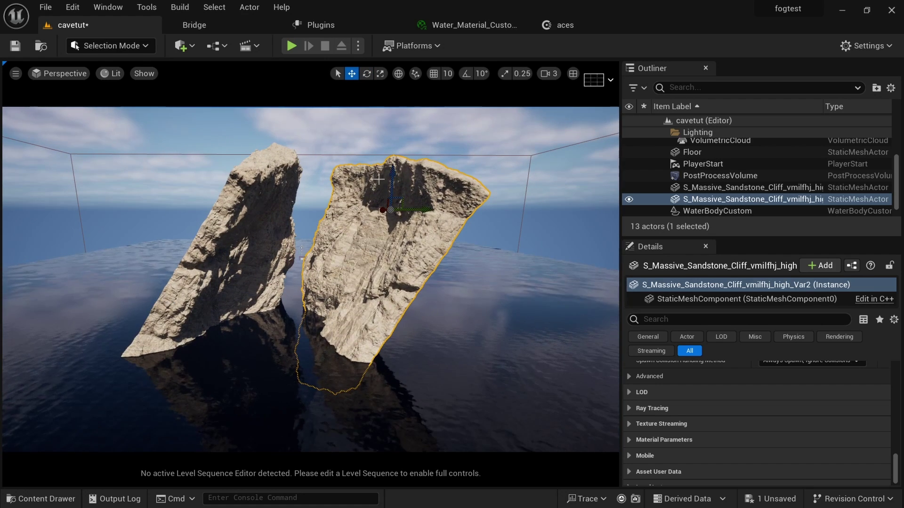
{"action": "mouse_move", "coordinate": [351, 233]}
{"action": "left_mouse_down"}
{"action": "mouse_move", "coordinate": [394, 137]}
{"action": "mouse_move", "coordinate": [347, 151]}
{"action": "mouse_move", "coordinate": [331, 175]}
{"action": "mouse_move", "coordinate": [350, 236]}
{"action": "left_mouse_up"}
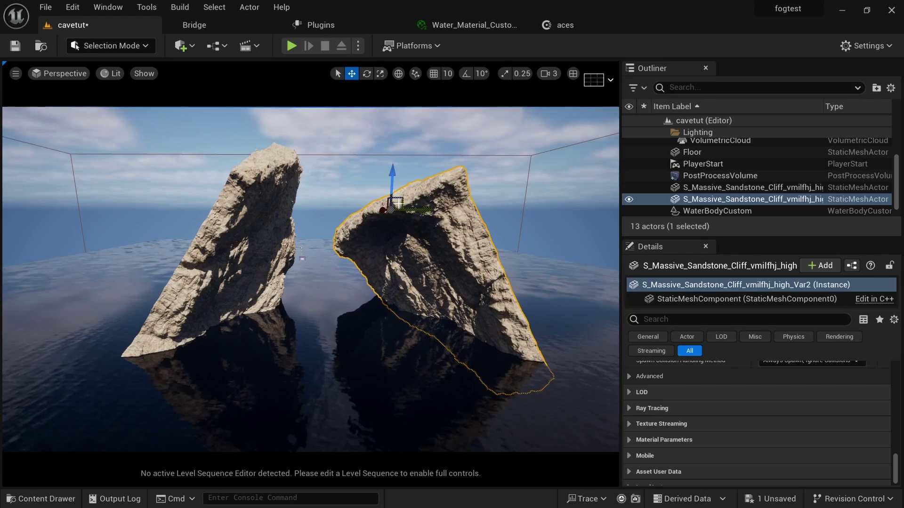
{"action": "left_click_drag", "start_coordinate": [401, 202], "coordinate": [353, 156]}
{"action": "left_click_drag", "start_coordinate": [341, 239], "coordinate": [363, 216], "text": "alt"}
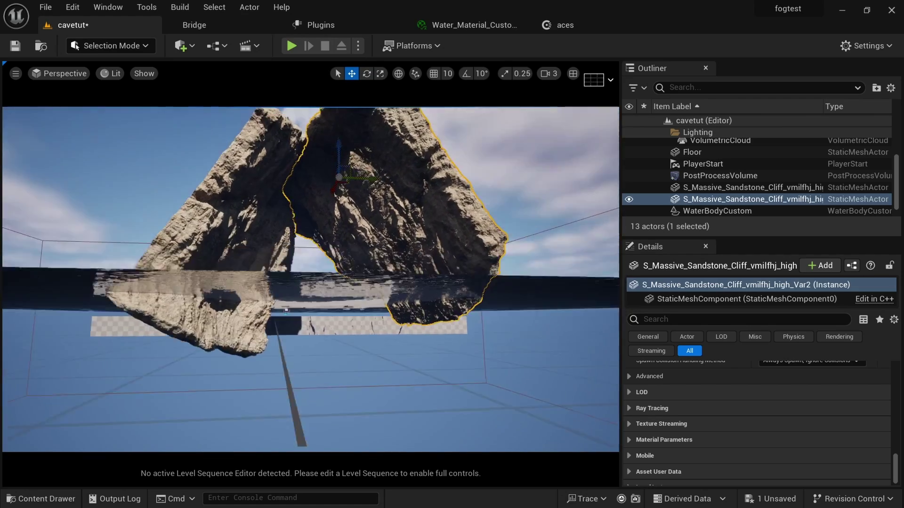
{"action": "left_click_drag", "start_coordinate": [310, 279], "coordinate": [325, 318], "text": "alt"}
{"action": "left_click_drag", "start_coordinate": [358, 247], "coordinate": [321, 217], "text": "alt"}
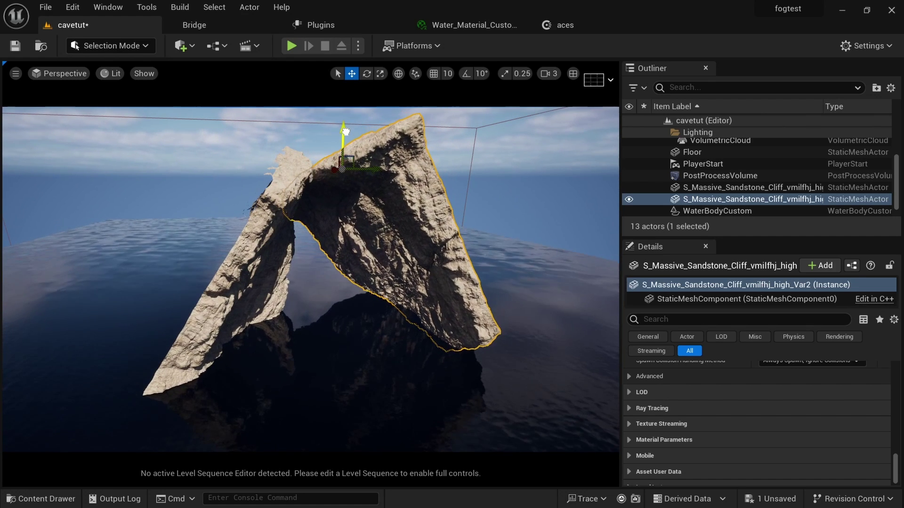
Rotate the original sandstone cliff about its vertical axis so its top edge meets the flipped copy and closes the arch.
{"action": "left_click", "coordinate": [271, 282]}
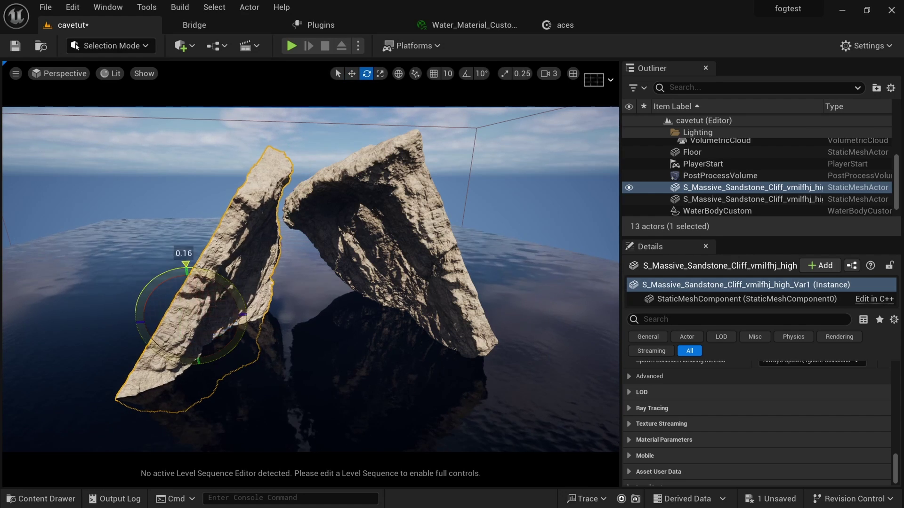
{"action": "left_click_drag", "start_coordinate": [236, 289], "coordinate": [269, 303]}
{"action": "mouse_move", "coordinate": [269, 302]}
{"action": "left_mouse_down", "text": "alt"}
{"action": "mouse_move", "coordinate": [262, 263]}
{"action": "mouse_move", "coordinate": [269, 302]}
{"action": "left_mouse_up", "text": "alt"}
{"action": "right_click_drag", "start_coordinate": [269, 303], "coordinate": [269, 303]}
{"action": "right_click_drag", "start_coordinate": [390, 328], "coordinate": [390, 327]}
{"action": "right_click_drag", "start_coordinate": [344, 347], "coordinate": [344, 347]}
{"action": "key", "text": "w"}
{"action": "right_click_drag", "start_coordinate": [293, 309], "coordinate": [293, 310]}
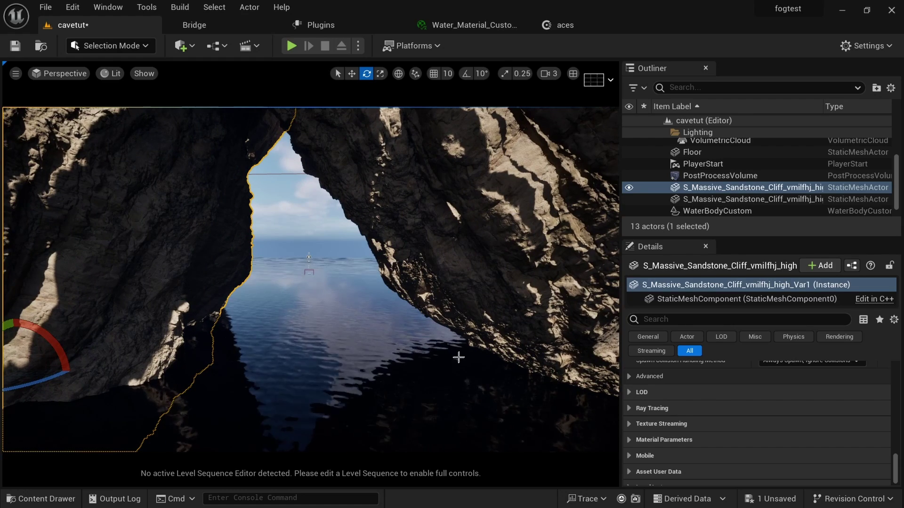
{"action": "scroll", "coordinate": [459, 358], "scroll_direction": "down", "scroll_amount": 12}
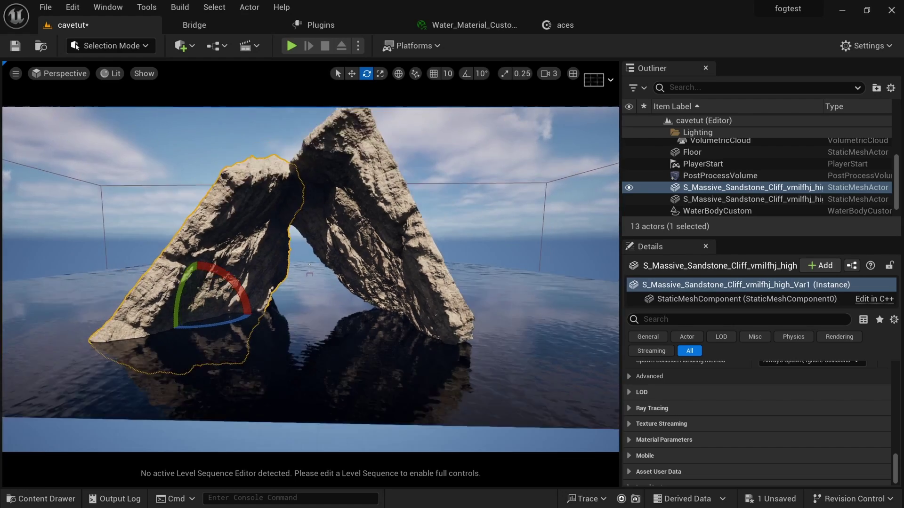
{"action": "scroll", "coordinate": [476, 343], "scroll_direction": "down", "scroll_amount": 1}
Add a Cube shape beside the cliffs and scale it up along X and Z into a large, thin upright panel.
{"action": "left_click_drag", "start_coordinate": [476, 343], "coordinate": [418, 388], "text": "alt"}
{"action": "left_click", "coordinate": [182, 45]}
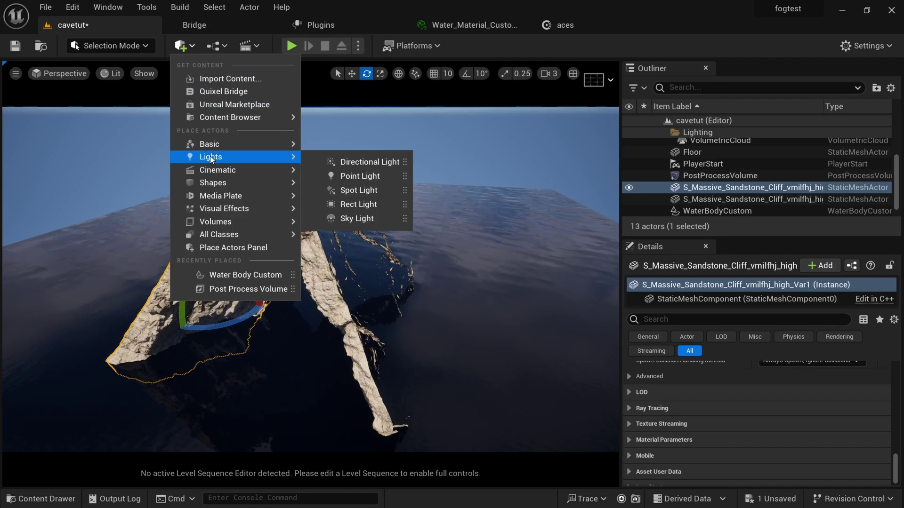
{"action": "mouse_move", "coordinate": [221, 170]}
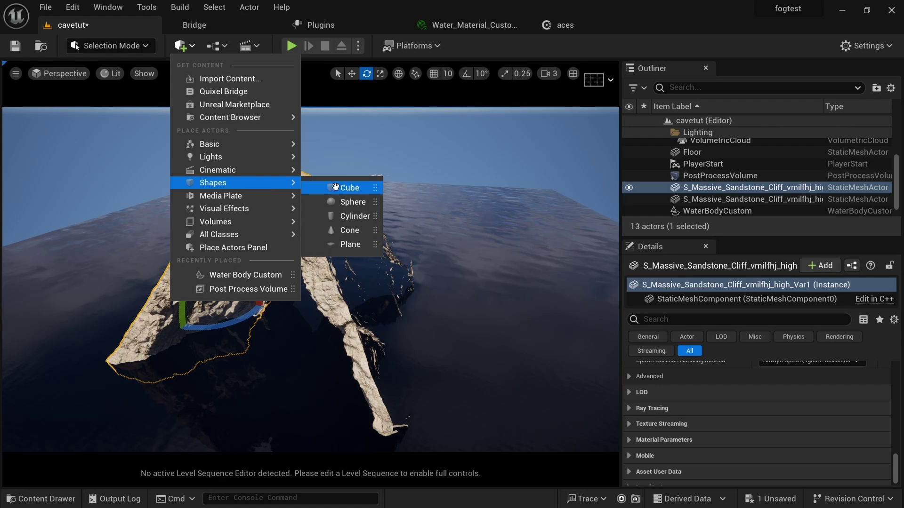
{"action": "left_click", "coordinate": [348, 188]}
{"action": "right_click_drag", "start_coordinate": [424, 266], "coordinate": [424, 267]}
{"action": "key", "text": "r"}
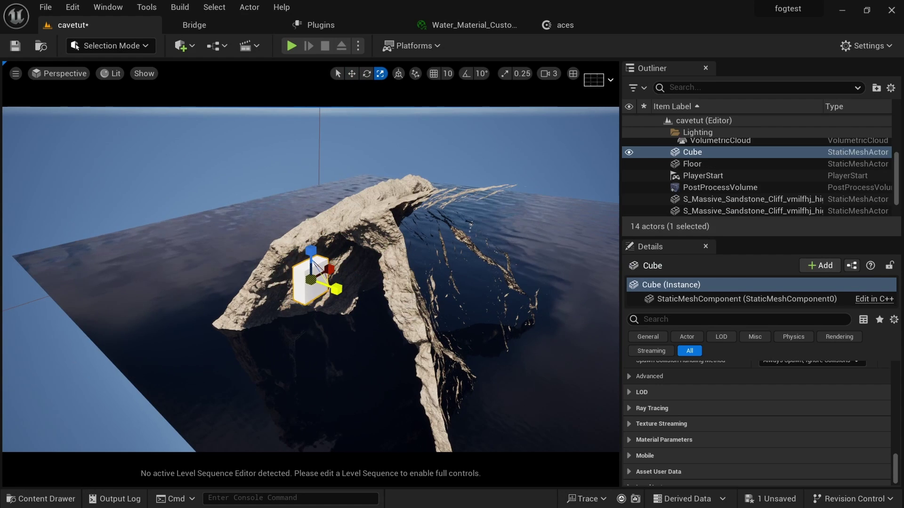
{"action": "left_click_drag", "start_coordinate": [386, 313], "coordinate": [386, 312], "text": "alt"}
{"action": "left_click_drag", "start_coordinate": [322, 269], "coordinate": [428, 292]}
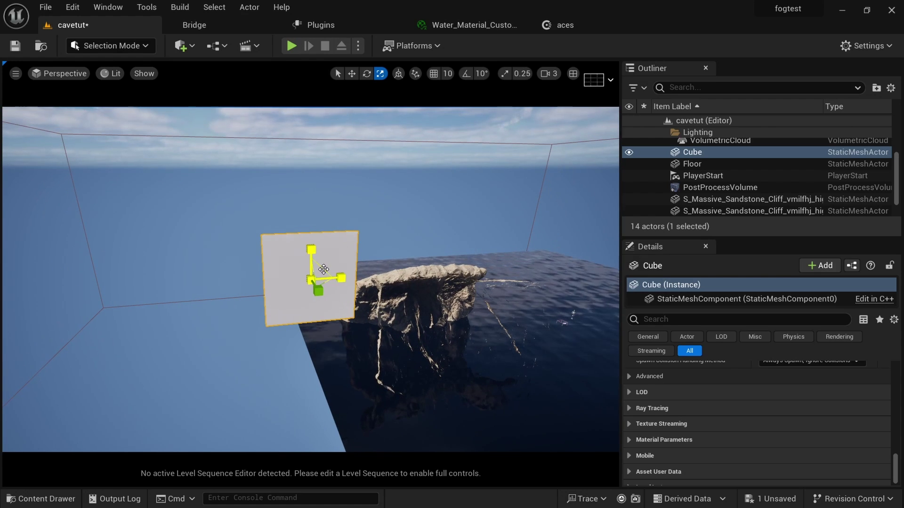
{"action": "left_click_drag", "start_coordinate": [323, 269], "coordinate": [410, 259]}
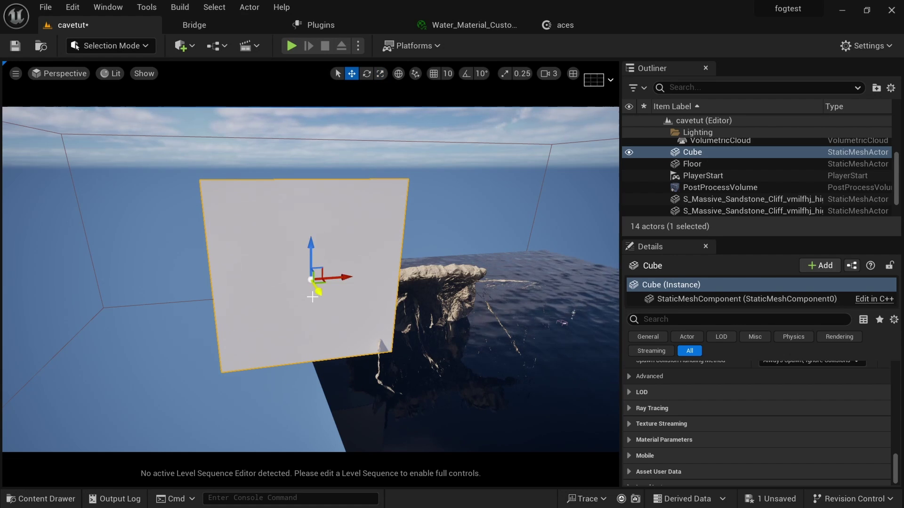
Tilt the panel to match the flipped cliff's slope and place it against that cliff's outer side.
{"action": "left_click_drag", "start_coordinate": [315, 302], "coordinate": [315, 338], "text": "alt"}
{"action": "key", "text": "e"}
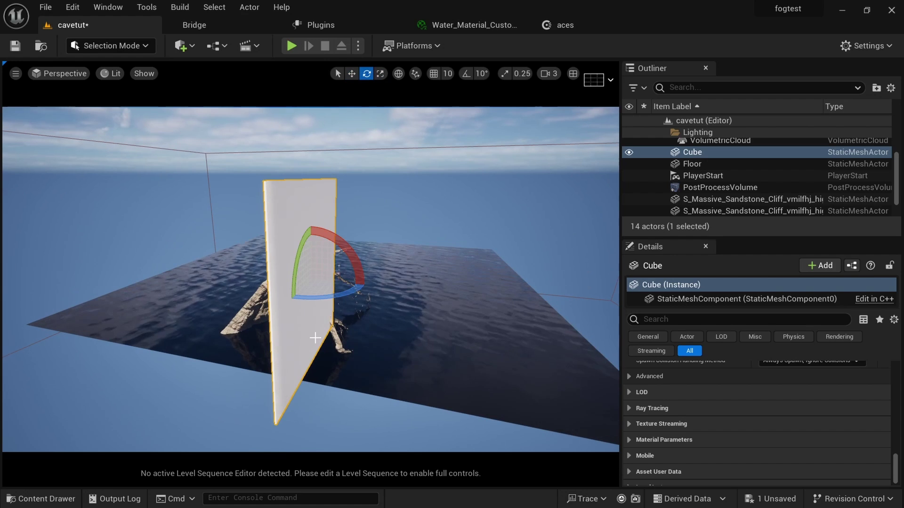
{"action": "left_click_drag", "start_coordinate": [347, 247], "coordinate": [318, 224]}
{"action": "key", "text": "w"}
{"action": "left_click_drag", "start_coordinate": [342, 283], "coordinate": [363, 285], "text": "alt"}
{"action": "left_click_drag", "start_coordinate": [458, 267], "coordinate": [511, 324], "text": "alt"}
Widen the leaning panel horizontally and shift it along the cliff so it covers the rock's outer face.
{"action": "left_click_drag", "start_coordinate": [366, 372], "coordinate": [471, 360], "text": "alt"}
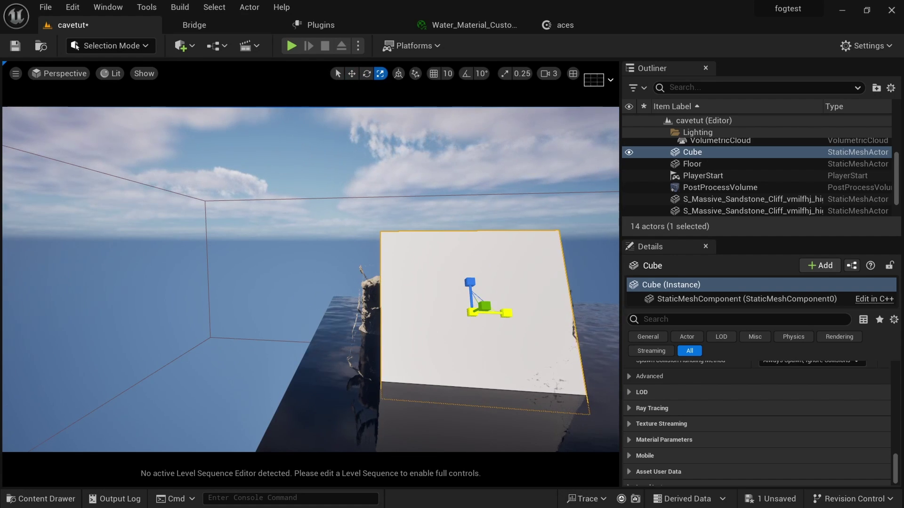
{"action": "left_click_drag", "start_coordinate": [506, 313], "coordinate": [520, 314]}
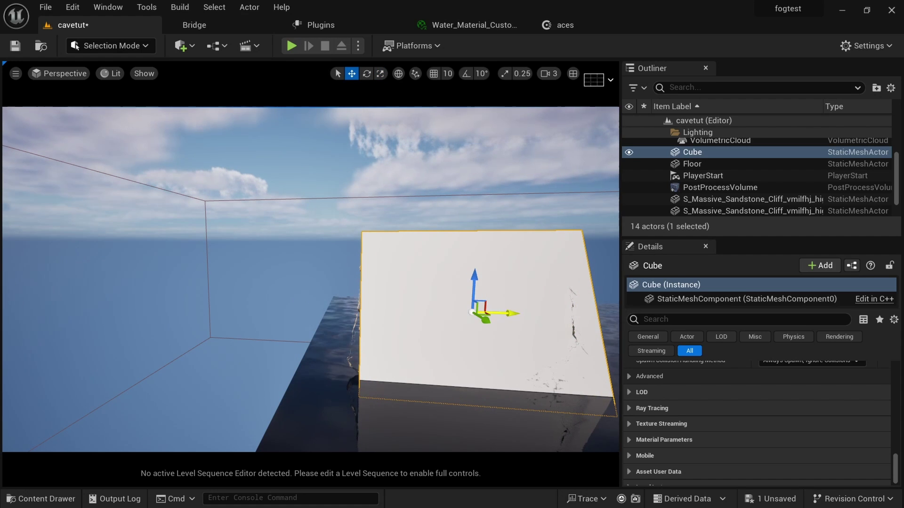
{"action": "left_click_drag", "start_coordinate": [513, 313], "coordinate": [572, 331]}
{"action": "left_click_drag", "start_coordinate": [372, 339], "coordinate": [373, 343], "text": "alt"}
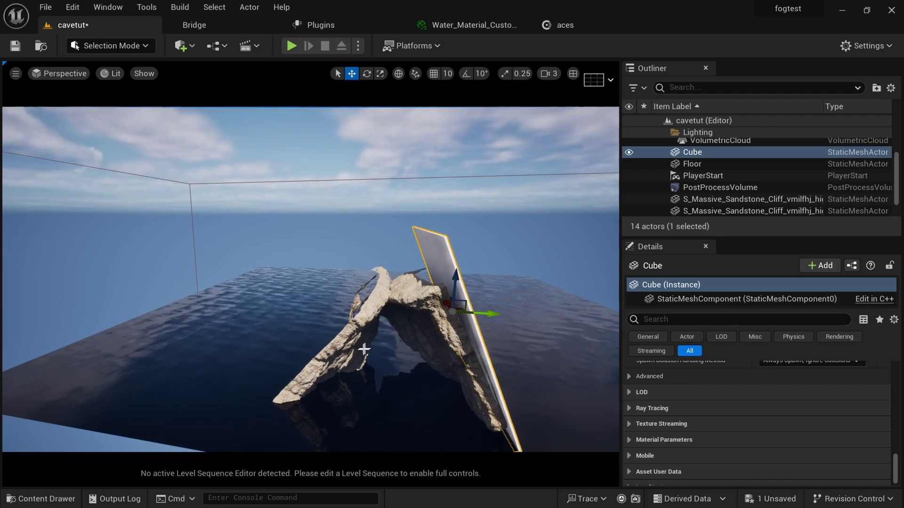
Duplicate the panel, tilt the copy to the opposite slope and place it against the original cliff's outer side.
{"action": "left_click_drag", "start_coordinate": [495, 315], "coordinate": [340, 304], "text": "alt"}
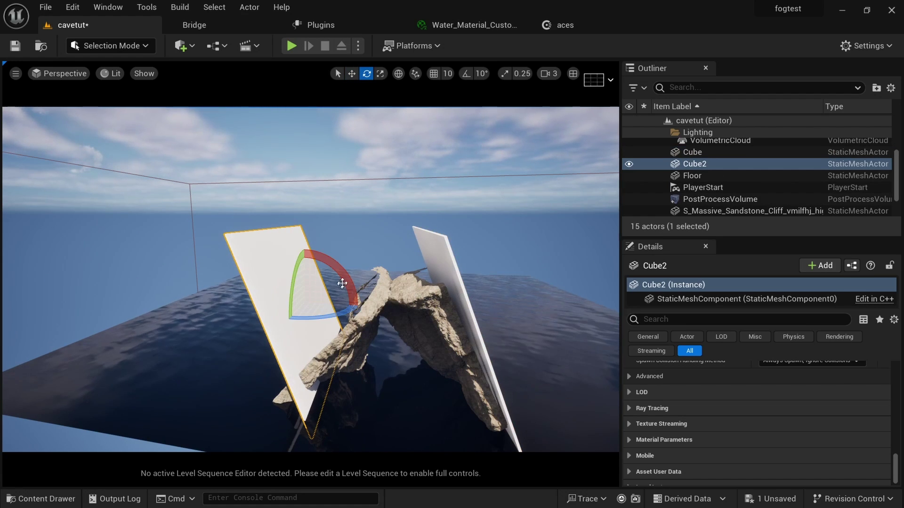
{"action": "left_click_drag", "start_coordinate": [333, 266], "coordinate": [353, 274]}
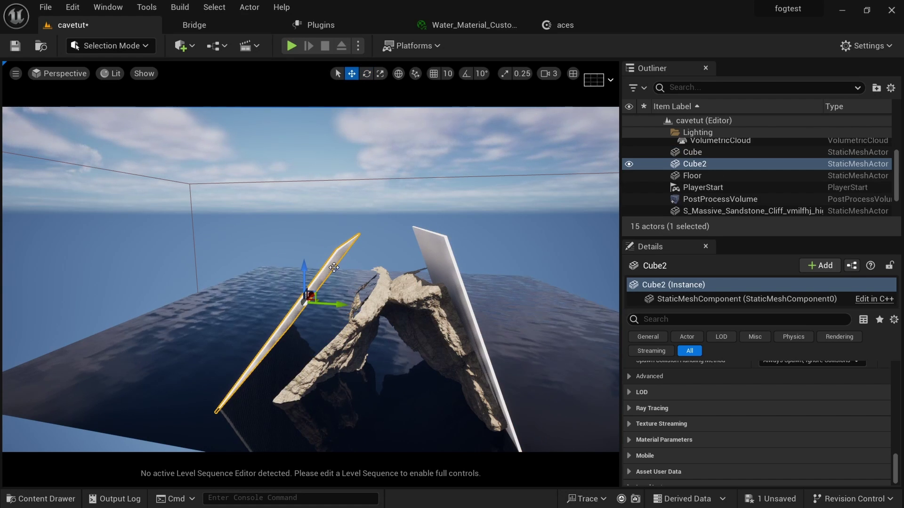
{"action": "left_click_drag", "start_coordinate": [316, 297], "coordinate": [350, 301], "text": "alt"}
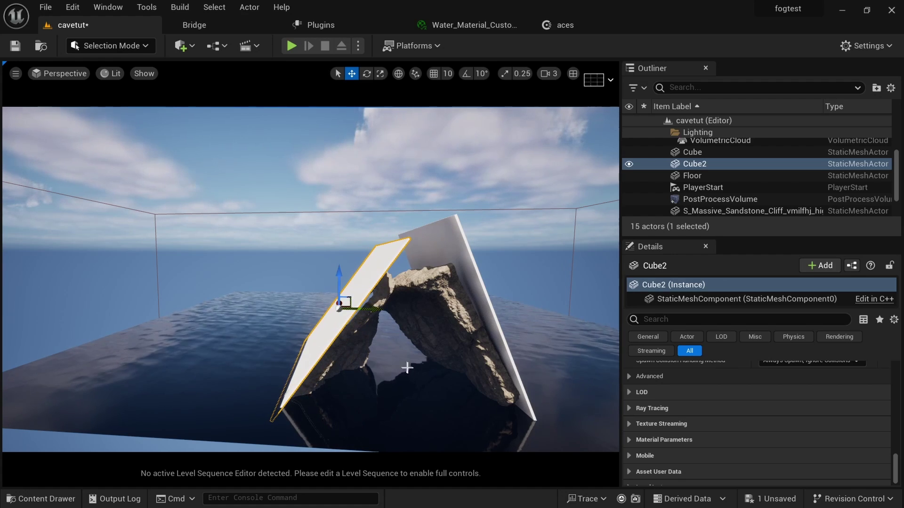
{"action": "mouse_move", "coordinate": [411, 370]}
{"action": "left_mouse_down", "text": "alt"}
{"action": "mouse_move", "coordinate": [393, 337]}
{"action": "mouse_move", "coordinate": [404, 325]}
{"action": "mouse_move", "coordinate": [400, 357]}
{"action": "left_mouse_up", "text": "alt"}
{"action": "left_click_drag", "start_coordinate": [339, 307], "coordinate": [425, 346], "text": "alt"}
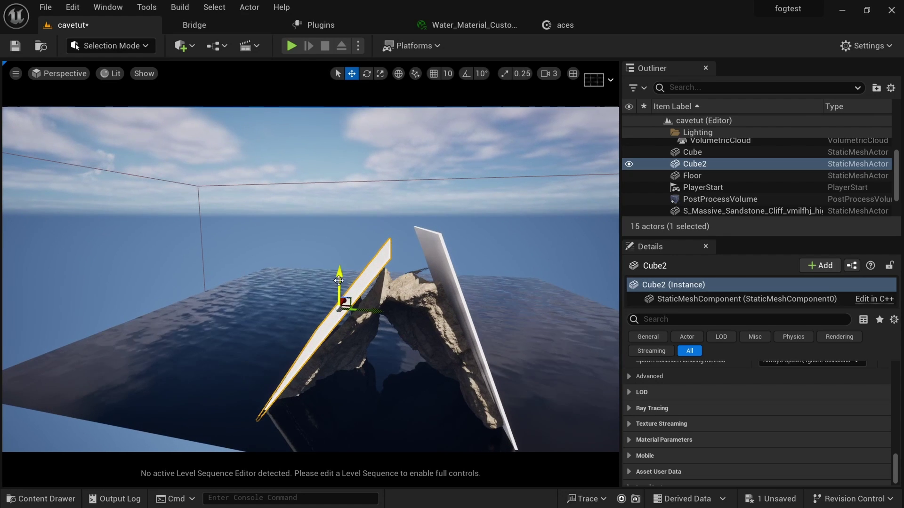
Duplicate the second panel upward and lay the copy nearly flat across both panels as a roof over the cave.
{"action": "left_click_drag", "start_coordinate": [340, 275], "coordinate": [341, 235], "text": "alt"}
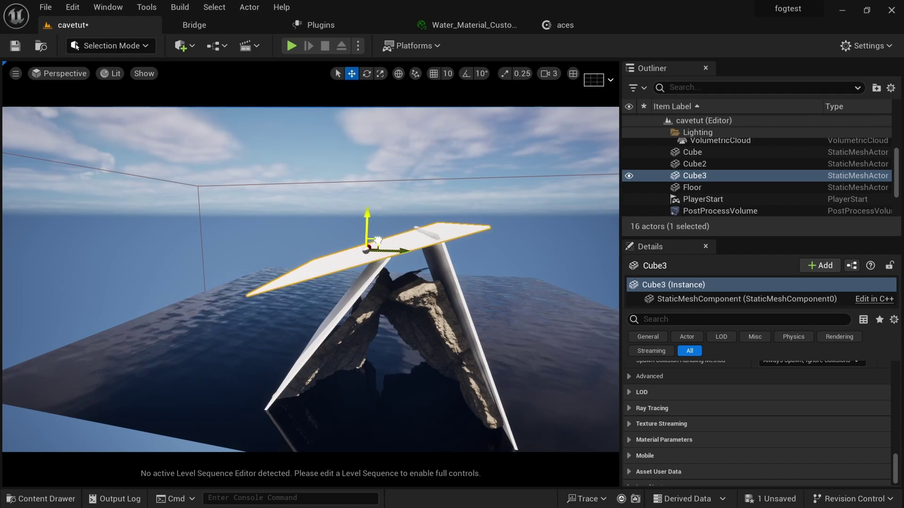
{"action": "left_click_drag", "start_coordinate": [379, 239], "coordinate": [410, 230]}
{"action": "left_click_drag", "start_coordinate": [408, 410], "coordinate": [408, 358], "text": "alt"}
Examine the enclosed cave's interior lighting from above the water, looking out through the arch opening.
{"action": "right_click_drag", "start_coordinate": [408, 410], "coordinate": [385, 388], "text": "alt"}
{"action": "middle_click_drag", "start_coordinate": [385, 387], "coordinate": [398, 410], "text": "alt"}
{"action": "mouse_move", "coordinate": [398, 410]}
{"action": "right_mouse_down"}
{"action": "mouse_move", "coordinate": [416, 389]}
{"action": "mouse_move", "coordinate": [396, 411]}
{"action": "mouse_move", "coordinate": [404, 416]}
{"action": "right_mouse_up"}
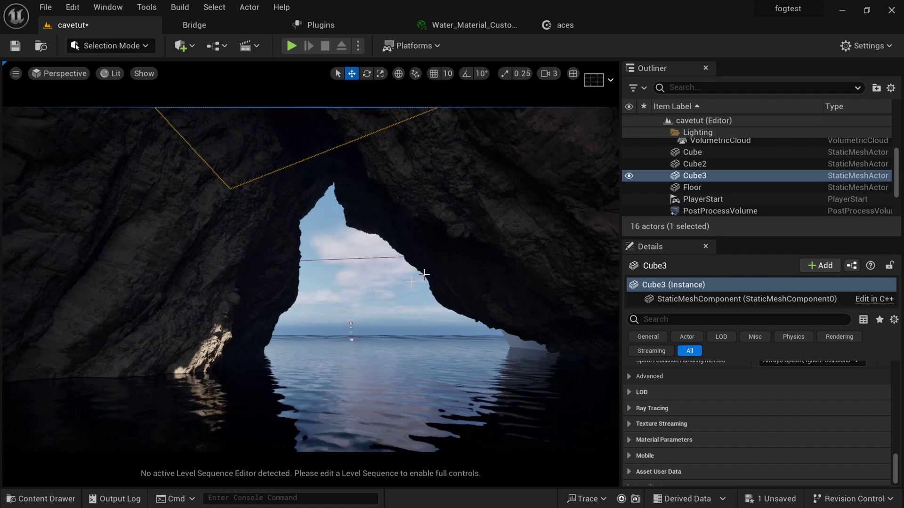
{"action": "key", "text": "s"}
{"action": "right_click_drag", "start_coordinate": [364, 314], "coordinate": [363, 314]}
{"action": "key", "text": "s"}
{"action": "mouse_move", "coordinate": [431, 305]}
{"action": "right_mouse_down"}
{"action": "mouse_move", "coordinate": [431, 325]}
{"action": "mouse_move", "coordinate": [431, 311]}
{"action": "right_mouse_up"}
{"action": "key", "text": "e"}
{"action": "key", "text": "s"}
{"action": "left_click_drag", "start_coordinate": [398, 353], "coordinate": [424, 302]}
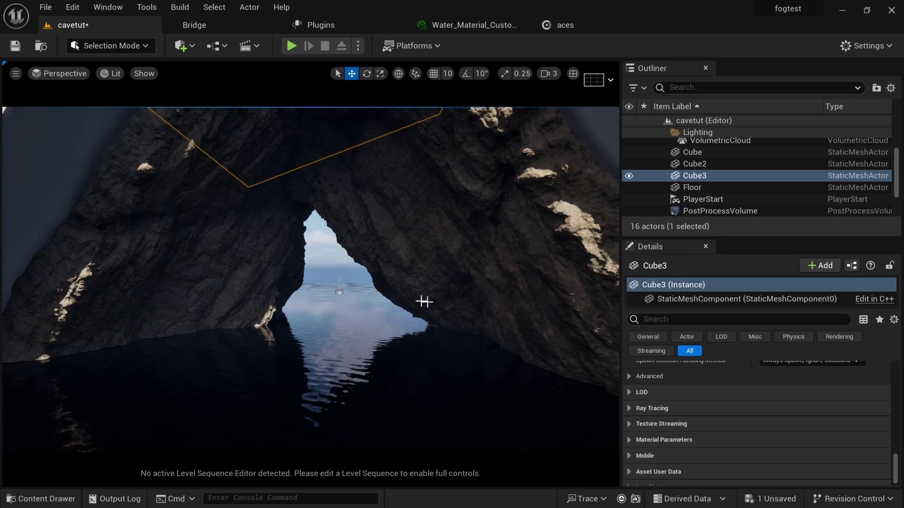
Save the cavetut level.
{"action": "left_click", "coordinate": [376, 287]}
{"action": "key", "text": "ctrl+s"}
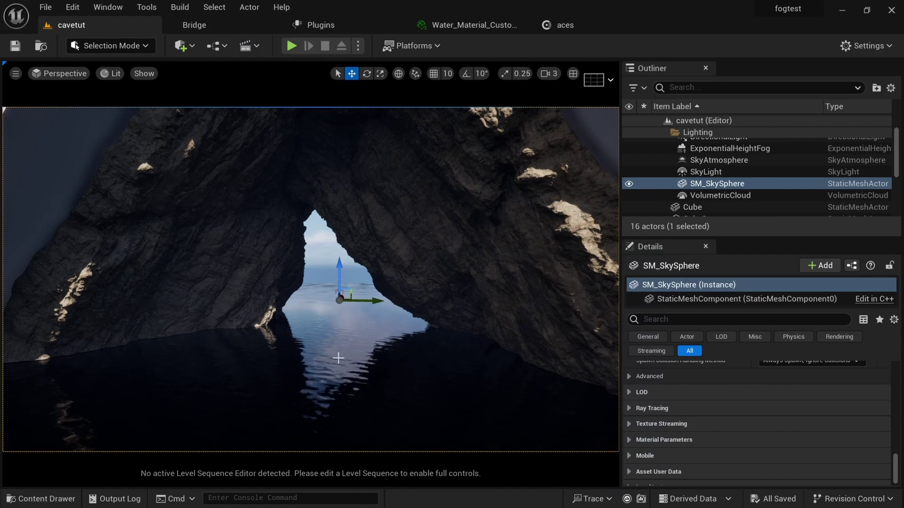
Place all static meshes from the ship content folder on the water inside the cave and group them in a new Outliner folder.
{"action": "key", "text": "ctrl+space"}
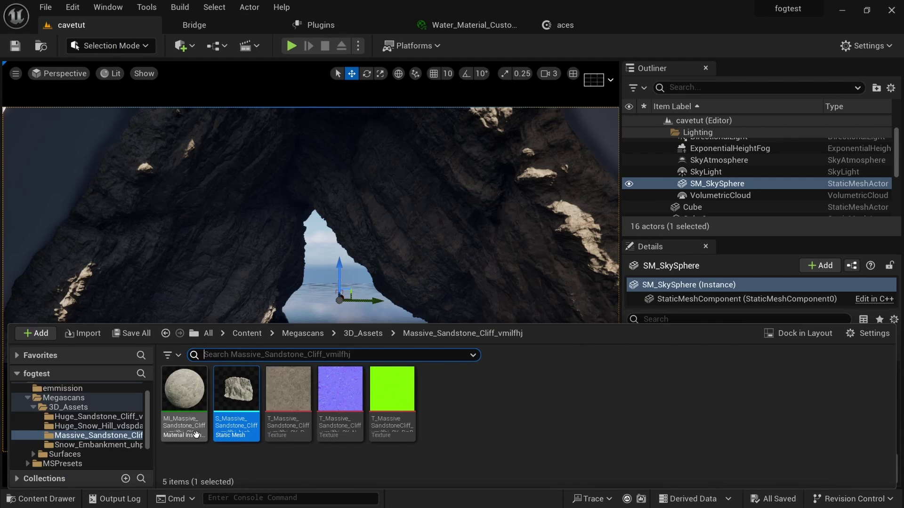
{"action": "scroll", "coordinate": [54, 449], "scroll_direction": "up", "scroll_amount": 1}
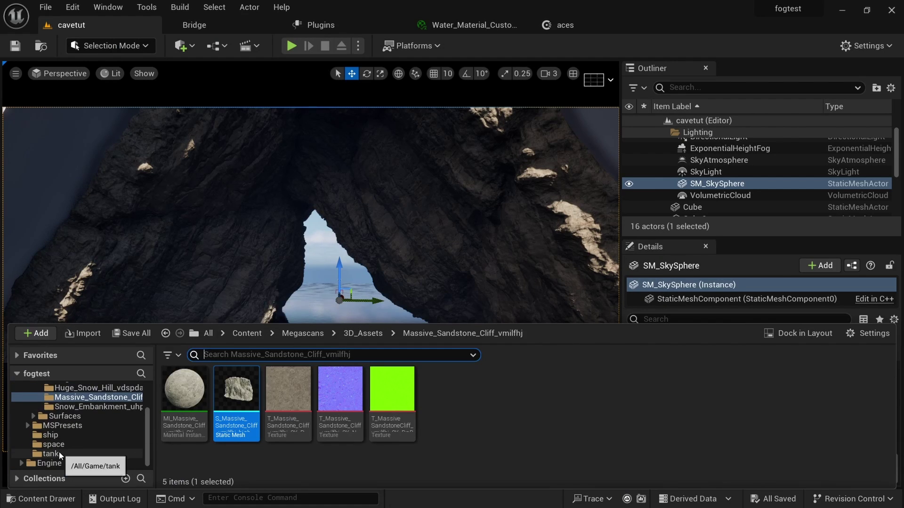
{"action": "left_click", "coordinate": [55, 436]}
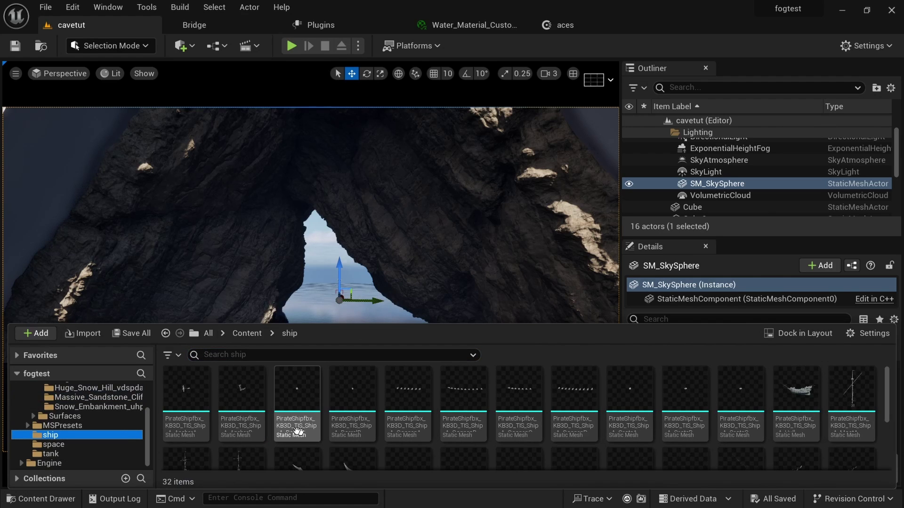
{"action": "left_click", "coordinate": [186, 385]}
{"action": "scroll", "coordinate": [490, 428], "scroll_direction": "down", "scroll_amount": 5}
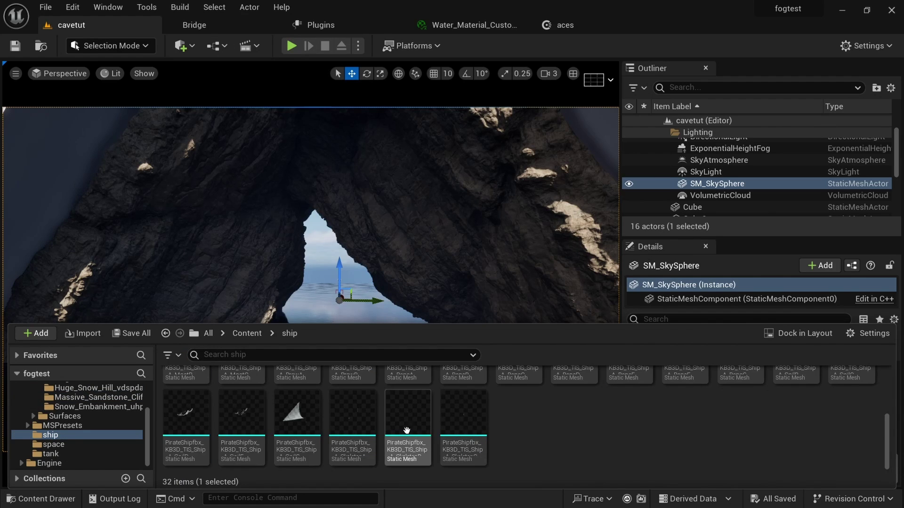
{"action": "key", "text": "ctrl+a"}
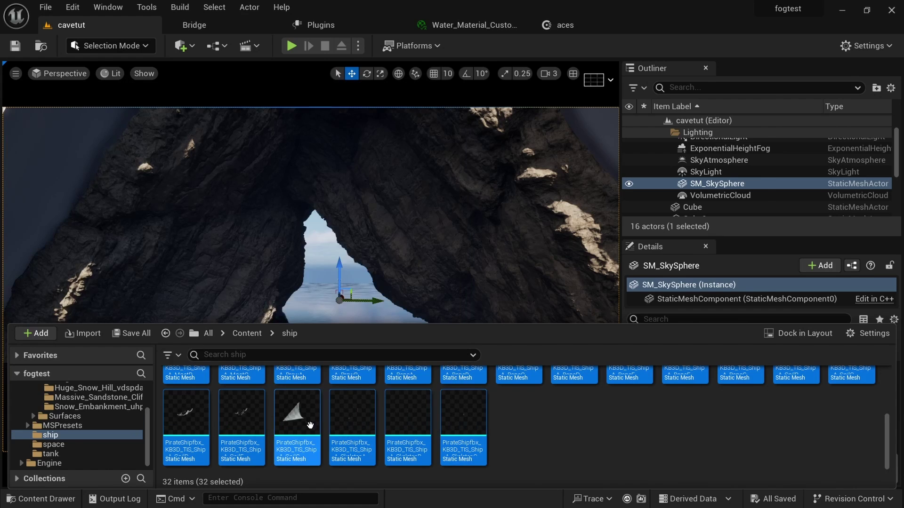
{"action": "left_click_drag", "start_coordinate": [309, 425], "coordinate": [305, 281]}
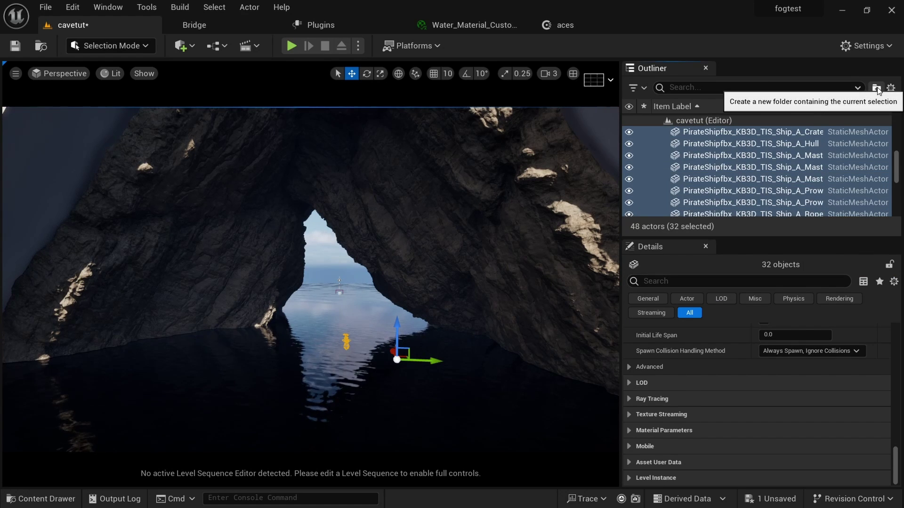
{"action": "left_click", "coordinate": [876, 88]}
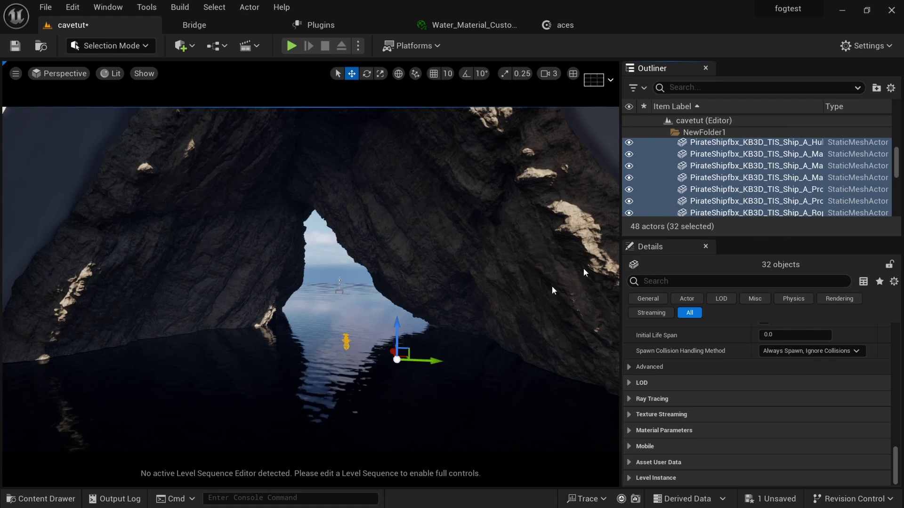
Examine the placed pirate ship up close and how it sits on the water beside the cave wall.
{"action": "scroll", "coordinate": [342, 378], "scroll_direction": "up", "scroll_amount": 3}
{"action": "left_click_drag", "start_coordinate": [539, 436], "coordinate": [544, 417], "text": "alt"}
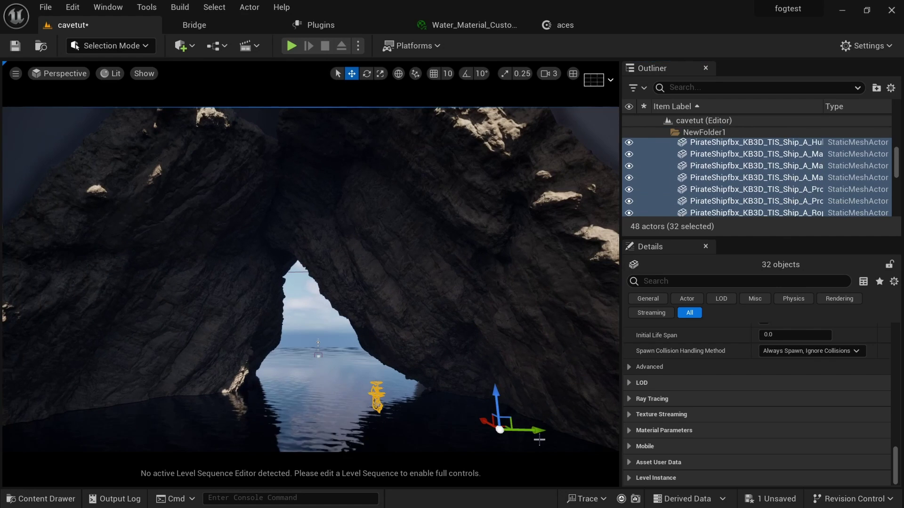
{"action": "middle_click_drag", "start_coordinate": [539, 430], "coordinate": [426, 422]}
{"action": "left_click_drag", "start_coordinate": [425, 420], "coordinate": [352, 420], "text": "alt"}
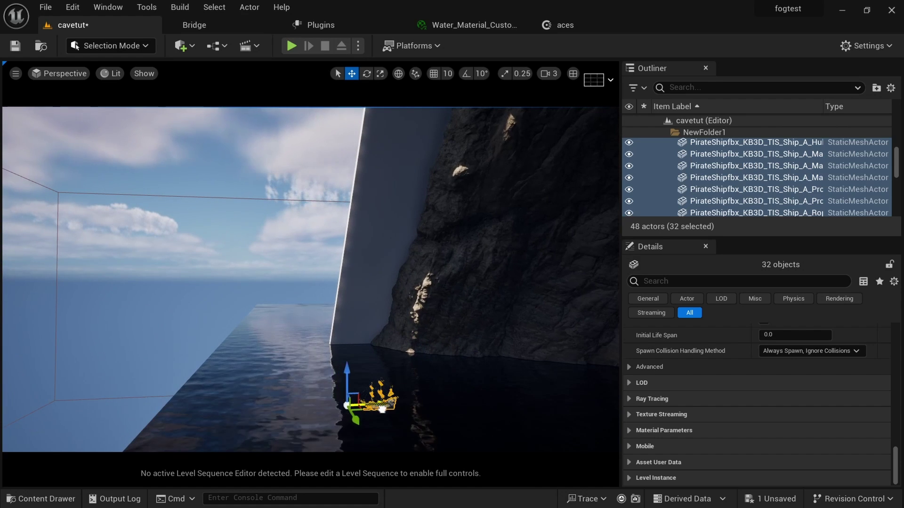
{"action": "scroll", "coordinate": [411, 409], "scroll_direction": "up", "scroll_amount": 4}
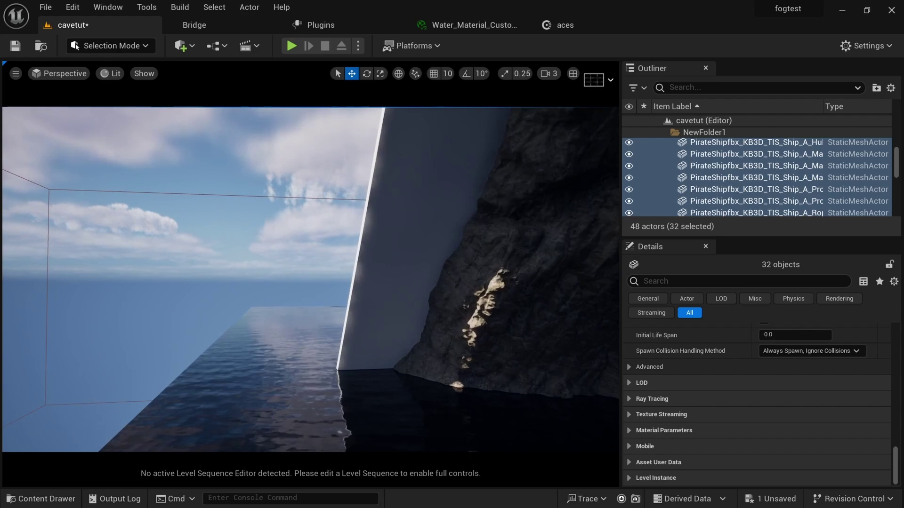
{"action": "mouse_move", "coordinate": [410, 409]}
{"action": "middle_mouse_down"}
{"action": "mouse_move", "coordinate": [424, 452]}
{"action": "mouse_move", "coordinate": [434, 451]}
{"action": "middle_mouse_up"}
{"action": "scroll", "coordinate": [362, 414], "scroll_direction": "down", "scroll_amount": 1}
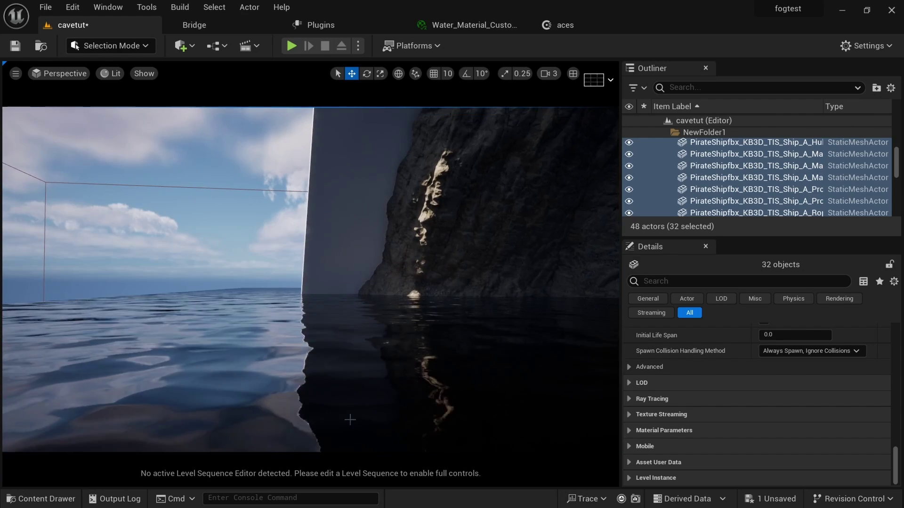
{"action": "right_click_drag", "start_coordinate": [361, 413], "coordinate": [358, 414]}
{"action": "right_click_drag", "start_coordinate": [472, 327], "coordinate": [472, 328]}
{"action": "key", "text": "w"}
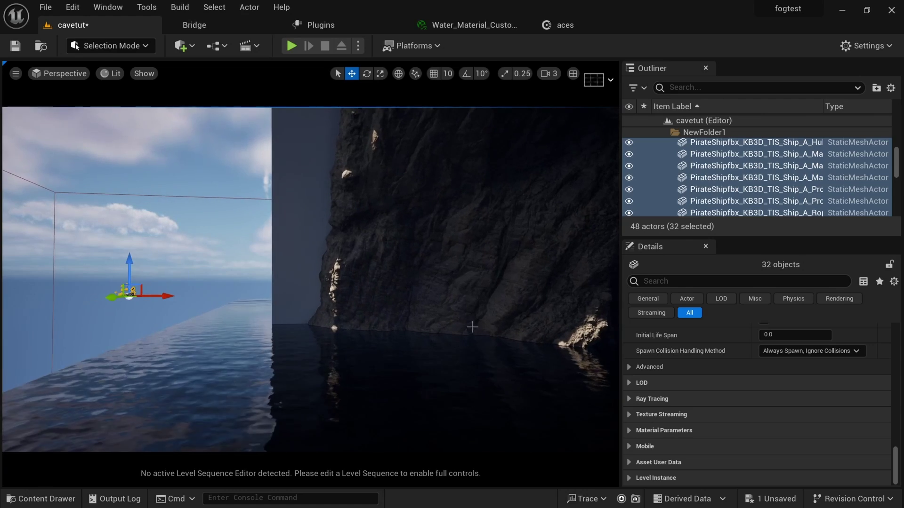
{"action": "key", "text": "f"}
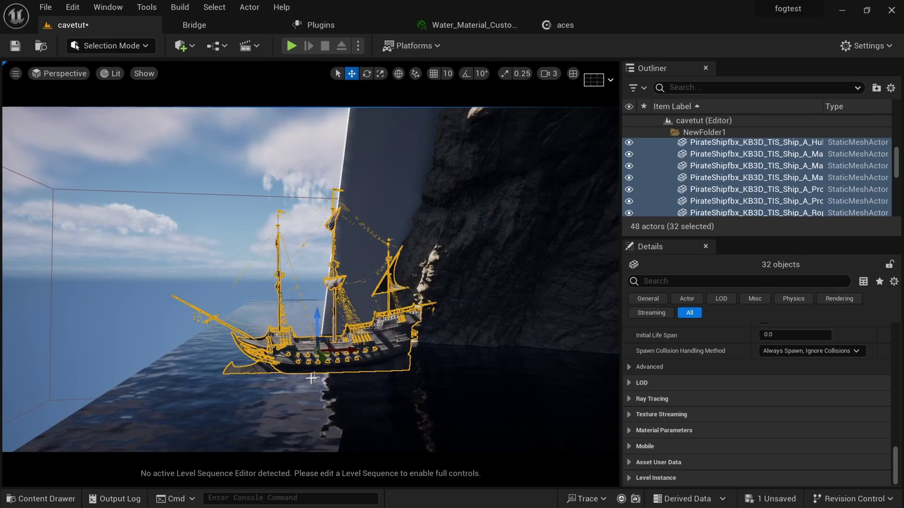
Set the pivot offset of the selected pirate ship meshes at the hull's base.
{"action": "mouse_move", "coordinate": [310, 379]}
{"action": "left_mouse_down", "text": "alt"}
{"action": "mouse_move", "coordinate": [400, 391]}
{"action": "mouse_move", "coordinate": [377, 414]}
{"action": "mouse_move", "coordinate": [401, 402]}
{"action": "mouse_move", "coordinate": [313, 381]}
{"action": "left_mouse_up", "text": "alt"}
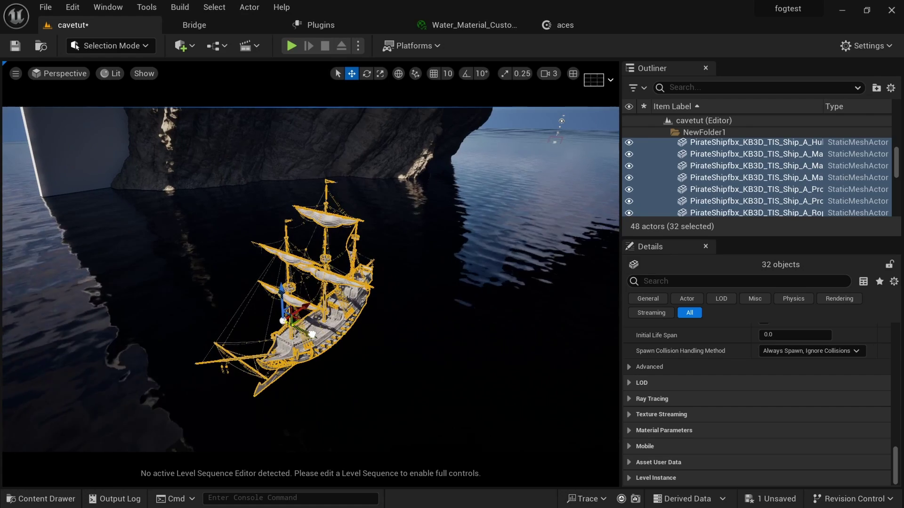
{"action": "left_click_drag", "start_coordinate": [370, 360], "coordinate": [383, 315], "text": "alt"}
{"action": "left_click_drag", "start_coordinate": [327, 349], "coordinate": [414, 418], "text": "alt"}
{"action": "left_click_drag", "start_coordinate": [346, 303], "coordinate": [292, 236]}
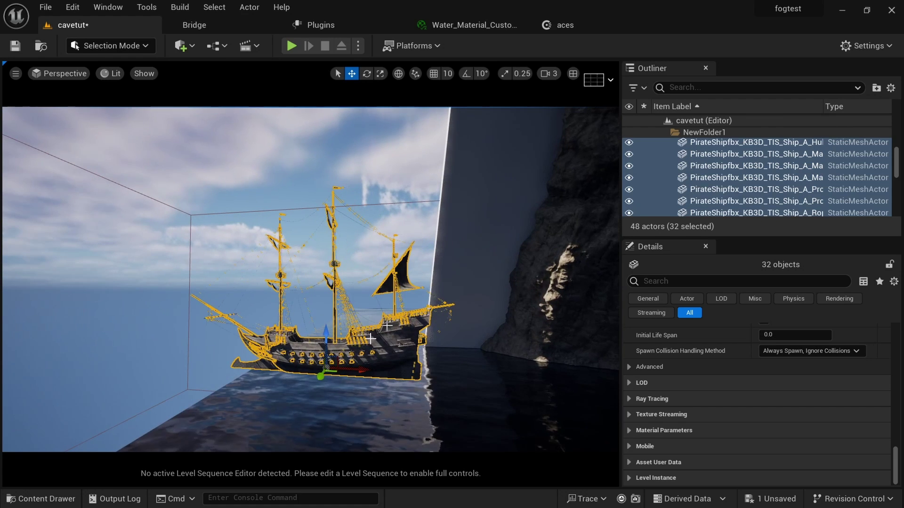
{"action": "right_click", "coordinate": [323, 373]}
{"action": "mouse_move", "coordinate": [419, 393]}
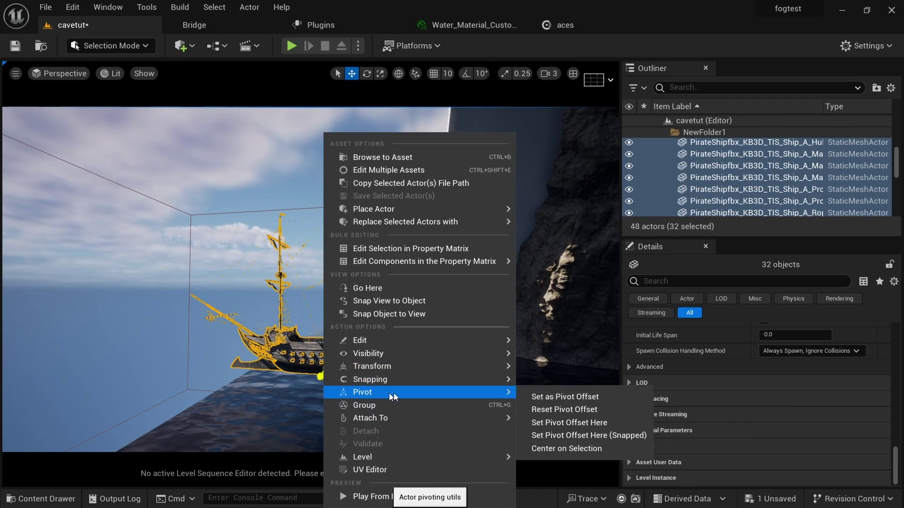
{"action": "left_click", "coordinate": [567, 402]}
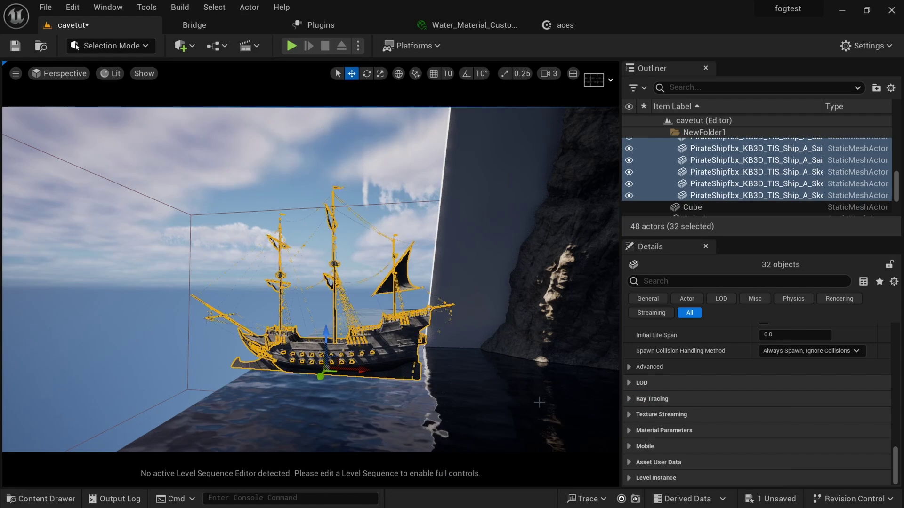
{"action": "left_click_drag", "start_coordinate": [298, 418], "coordinate": [353, 430], "text": "alt"}
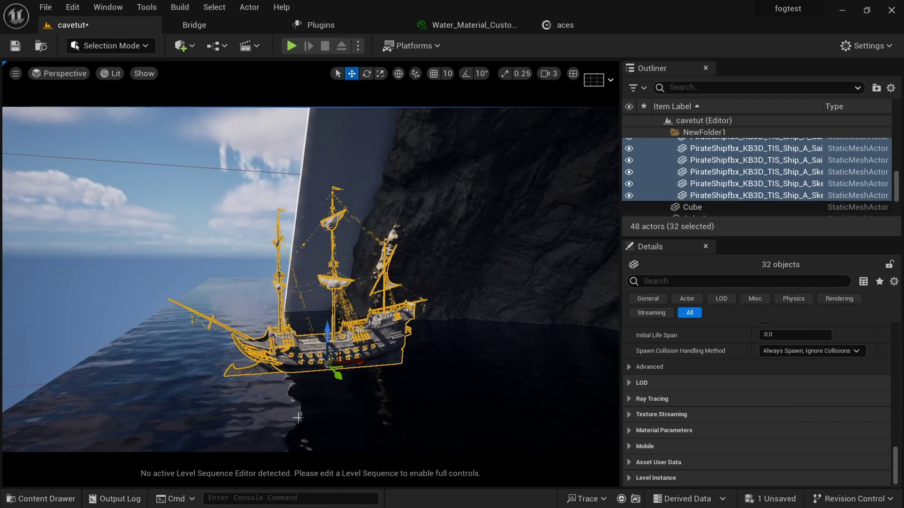
Select all pirate ship meshes in NewFolder1 and scale the whole ship up uniformly.
{"action": "left_click", "coordinate": [191, 300]}
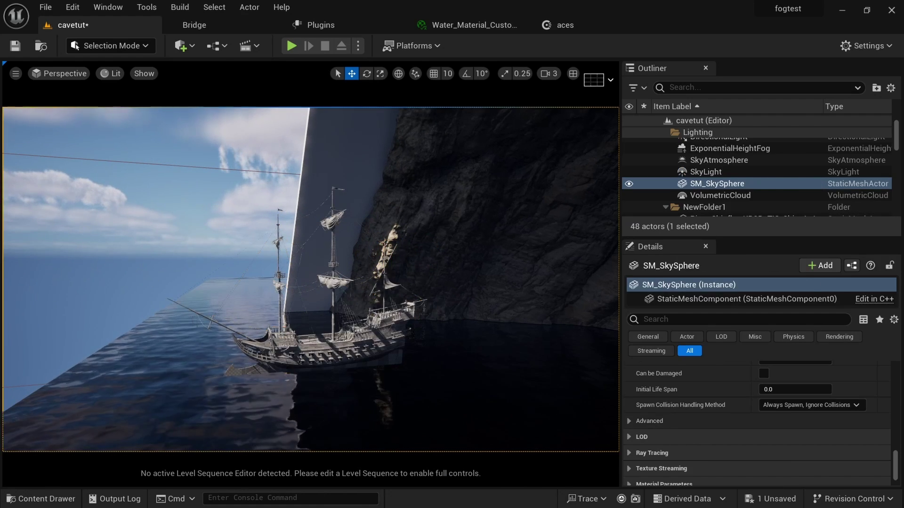
{"action": "left_click", "coordinate": [332, 357]}
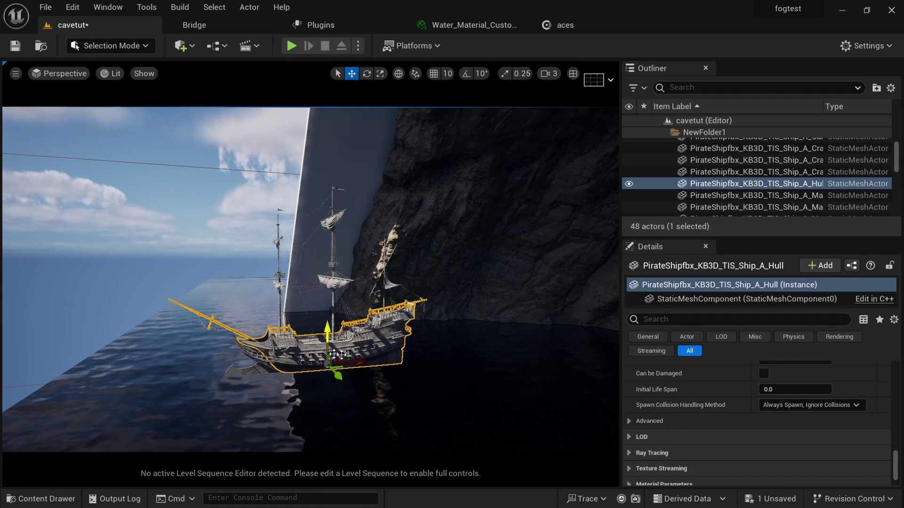
{"action": "scroll", "coordinate": [758, 176], "scroll_direction": "up", "scroll_amount": 5}
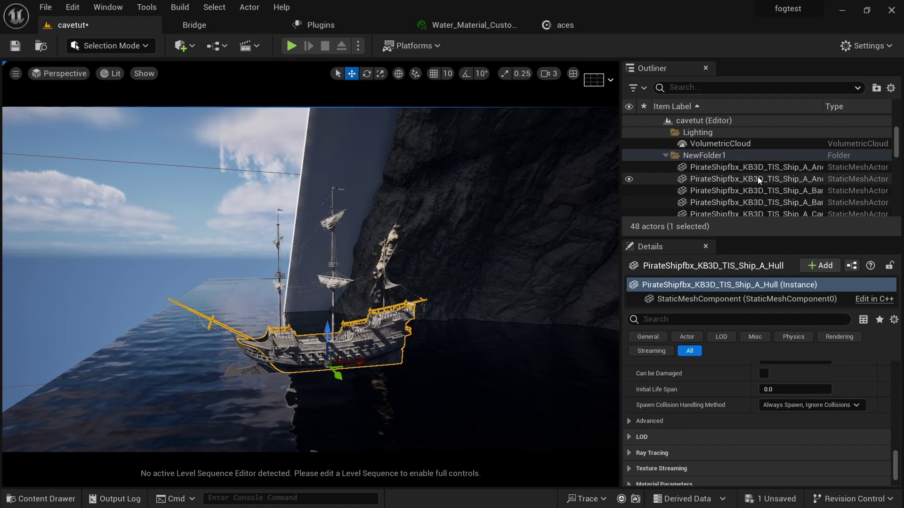
{"action": "left_click", "coordinate": [727, 188]}
{"action": "scroll", "coordinate": [735, 188], "scroll_direction": "down", "scroll_amount": 5}
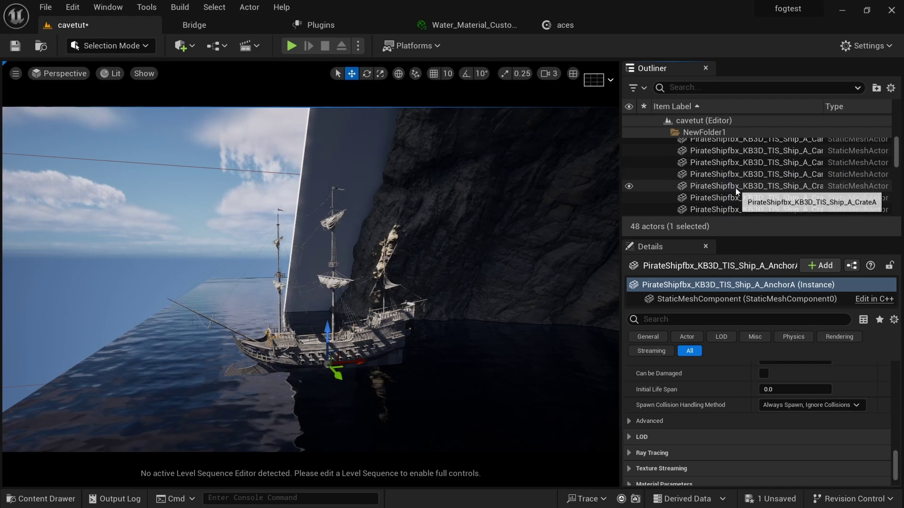
{"action": "scroll", "coordinate": [736, 187], "scroll_direction": "down", "scroll_amount": 3}
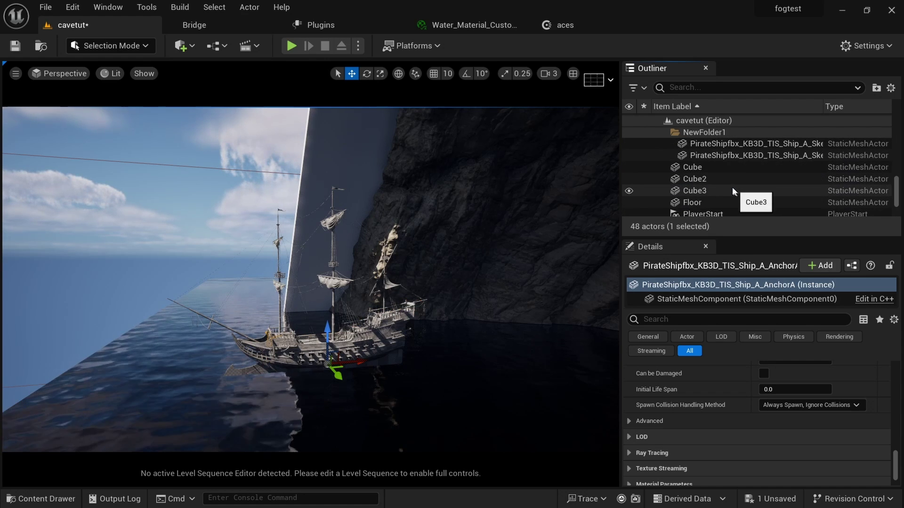
{"action": "left_click", "coordinate": [729, 156], "text": "shift"}
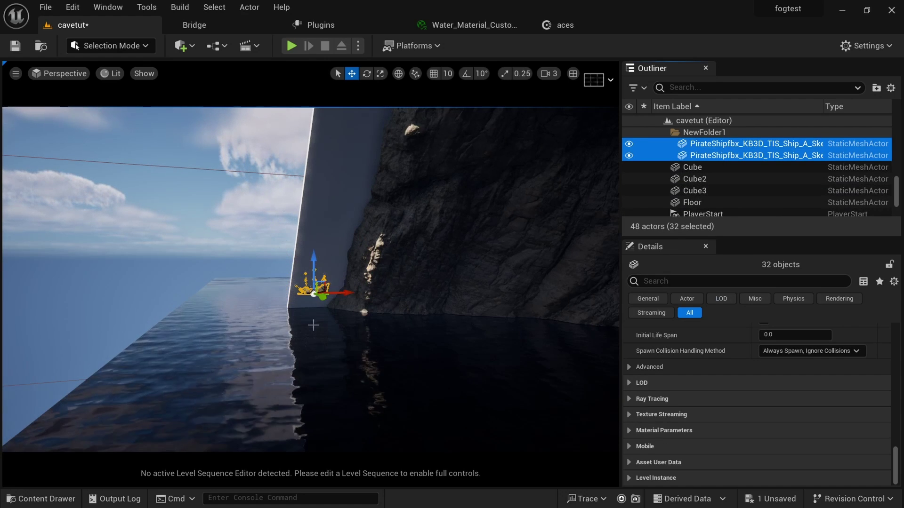
{"action": "key", "text": "e"}
{"action": "key", "text": "r"}
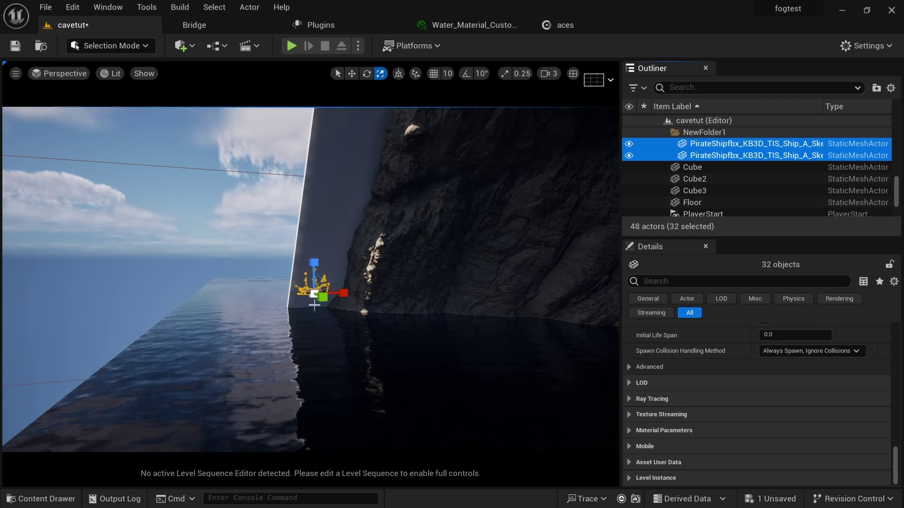
{"action": "left_click_drag", "start_coordinate": [314, 298], "coordinate": [356, 257]}
{"action": "scroll", "coordinate": [362, 293], "scroll_direction": "down", "scroll_amount": 10}
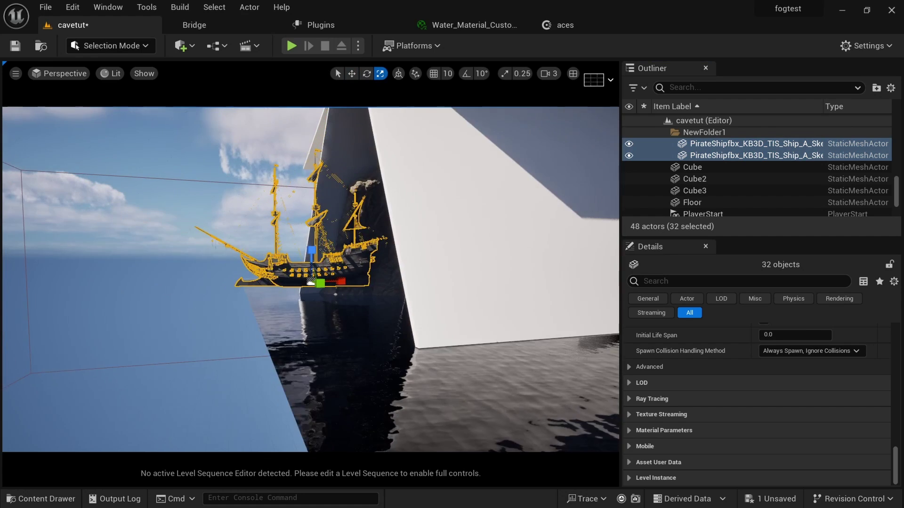
{"action": "left_click_drag", "start_coordinate": [362, 293], "coordinate": [286, 300], "text": "alt"}
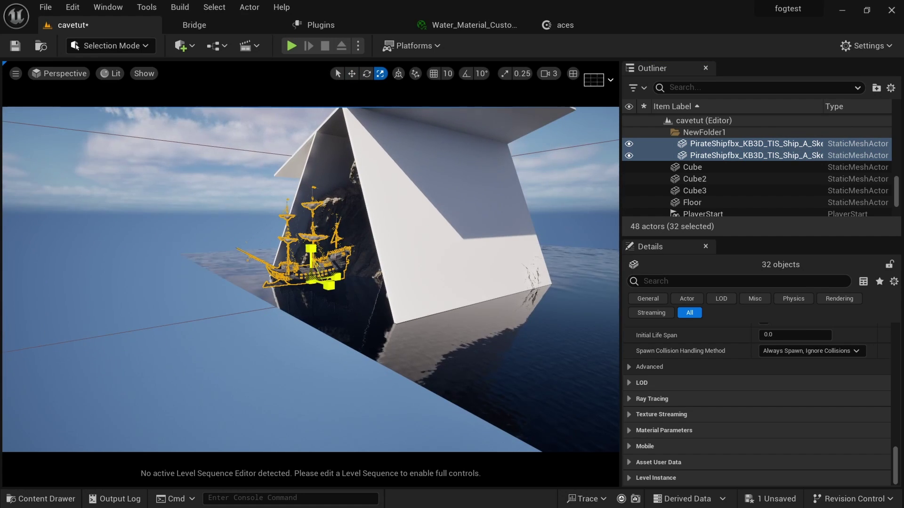
{"action": "left_click_drag", "start_coordinate": [311, 279], "coordinate": [338, 255]}
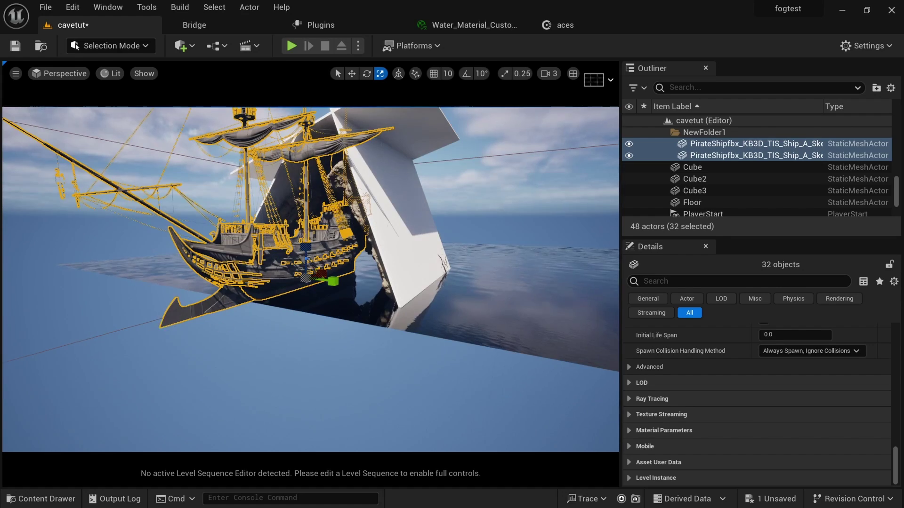
Move the pirate ship out to the open water beyond the cave enclosure and lower its hull onto the water surface.
{"action": "left_click_drag", "start_coordinate": [306, 278], "coordinate": [463, 301], "text": "alt"}
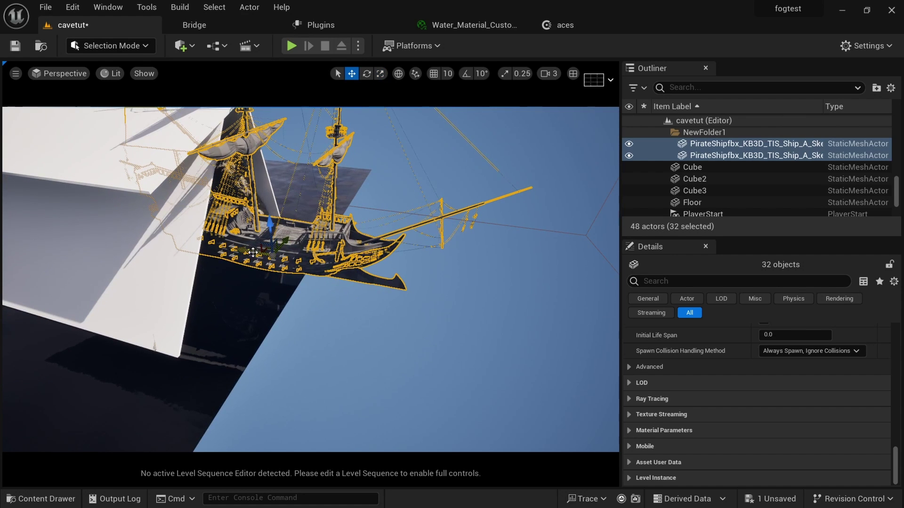
{"action": "left_click_drag", "start_coordinate": [243, 251], "coordinate": [21, 209]}
{"action": "middle_click_drag", "start_coordinate": [111, 262], "coordinate": [190, 277]}
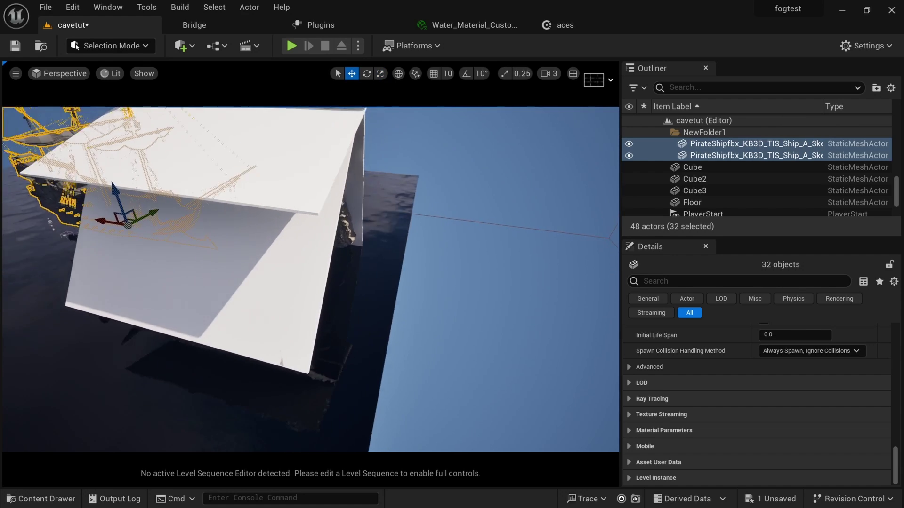
{"action": "left_click_drag", "start_coordinate": [94, 263], "coordinate": [6, 260], "text": "alt"}
{"action": "left_click_drag", "start_coordinate": [266, 241], "coordinate": [177, 250], "text": "alt"}
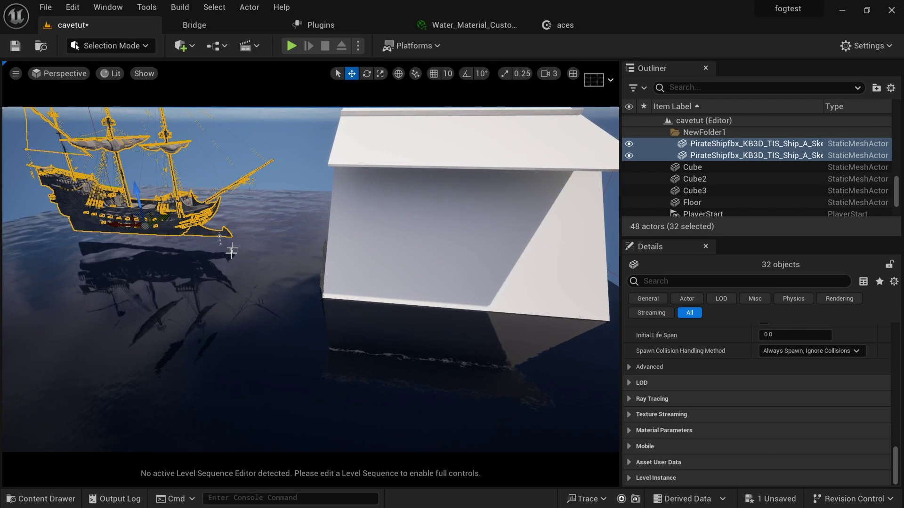
{"action": "left_click_drag", "start_coordinate": [236, 263], "coordinate": [206, 262], "text": "alt"}
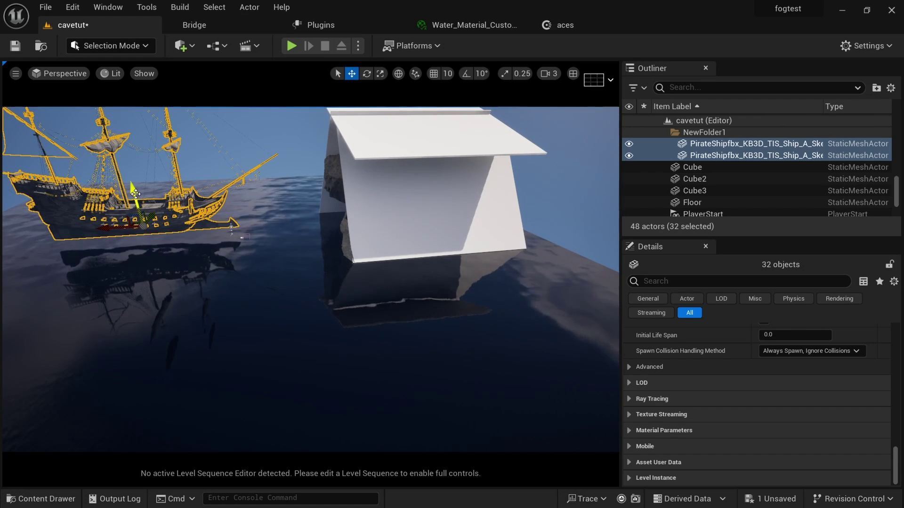
{"action": "left_click_drag", "start_coordinate": [136, 193], "coordinate": [137, 212]}
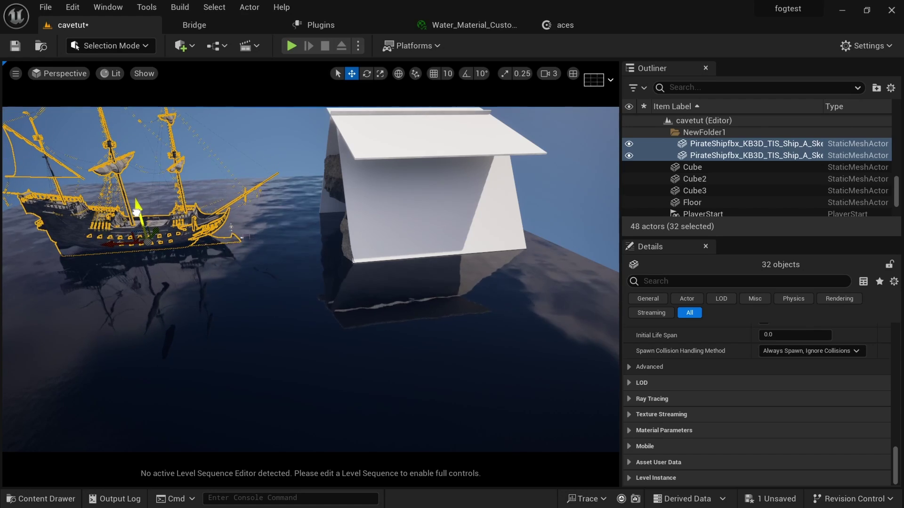
{"action": "mouse_move", "coordinate": [230, 258]}
{"action": "left_mouse_down", "text": "alt"}
{"action": "mouse_move", "coordinate": [229, 216]}
{"action": "mouse_move", "coordinate": [232, 253]}
{"action": "left_mouse_up", "text": "alt"}
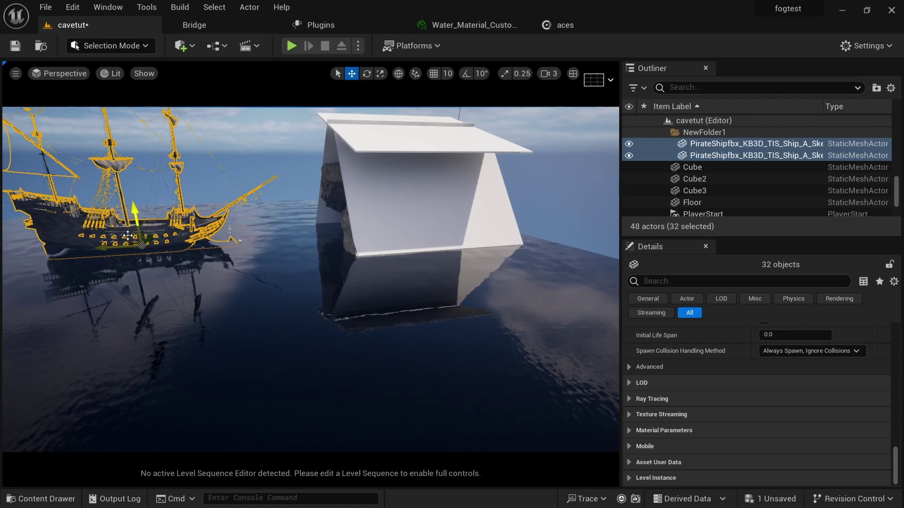
Scale the pirate ship up slightly and rotate it horizontally on the open water outside the cave.
{"action": "key", "text": "e"}
{"action": "key", "text": "r"}
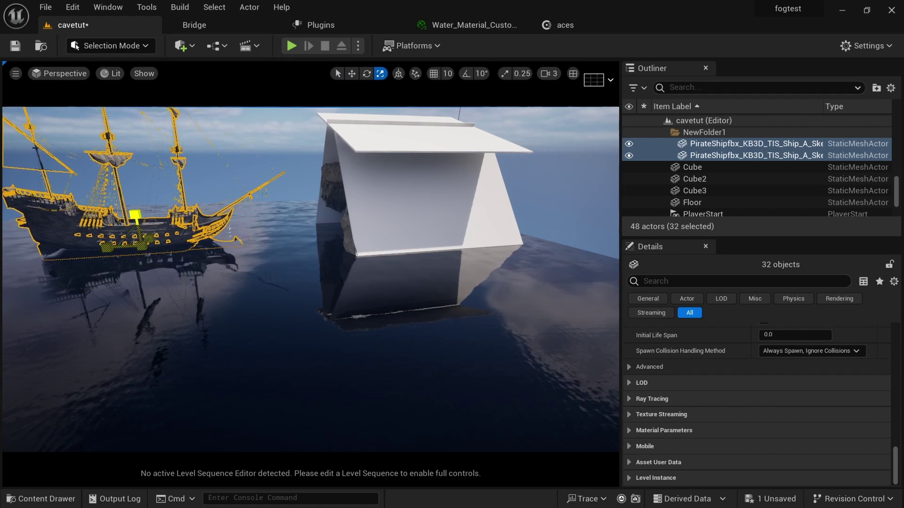
{"action": "left_click_drag", "start_coordinate": [131, 268], "coordinate": [106, 289], "text": "alt"}
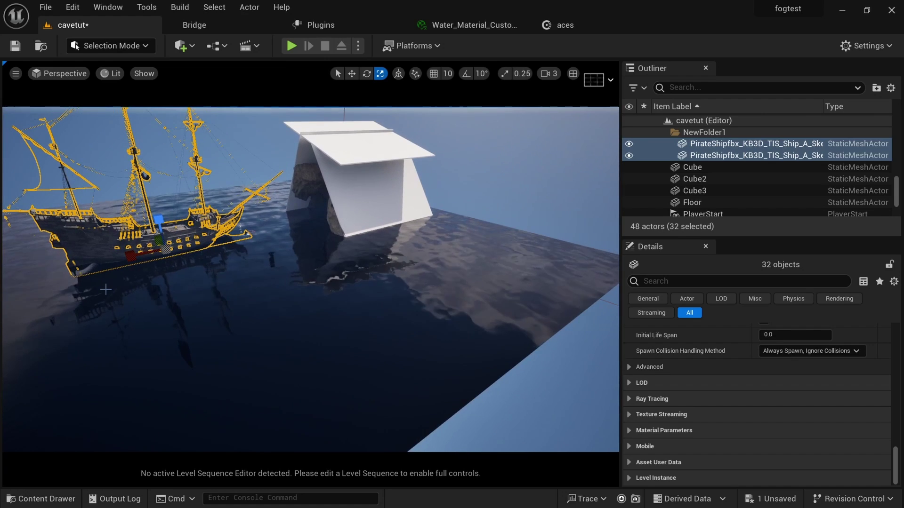
{"action": "key", "text": "w"}
{"action": "key", "text": "e"}
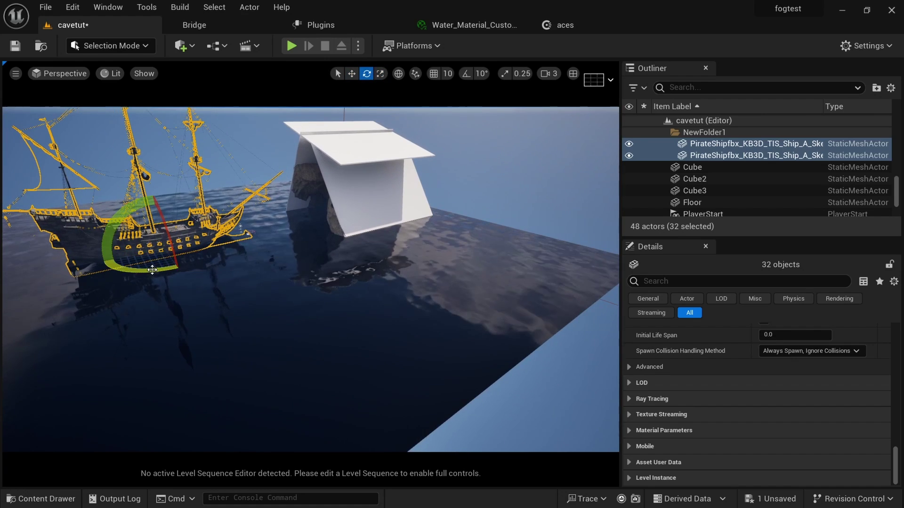
{"action": "left_click_drag", "start_coordinate": [80, 267], "coordinate": [112, 246]}
From inside the cave, reselect all pirate ship meshes and adjust the ship's height and position on the water behind the arch opening.
{"action": "left_click_drag", "start_coordinate": [311, 309], "coordinate": [183, 251], "text": "alt"}
{"action": "right_click_drag", "start_coordinate": [271, 287], "coordinate": [268, 282]}
{"action": "right_click_drag", "start_coordinate": [328, 318], "coordinate": [252, 314]}
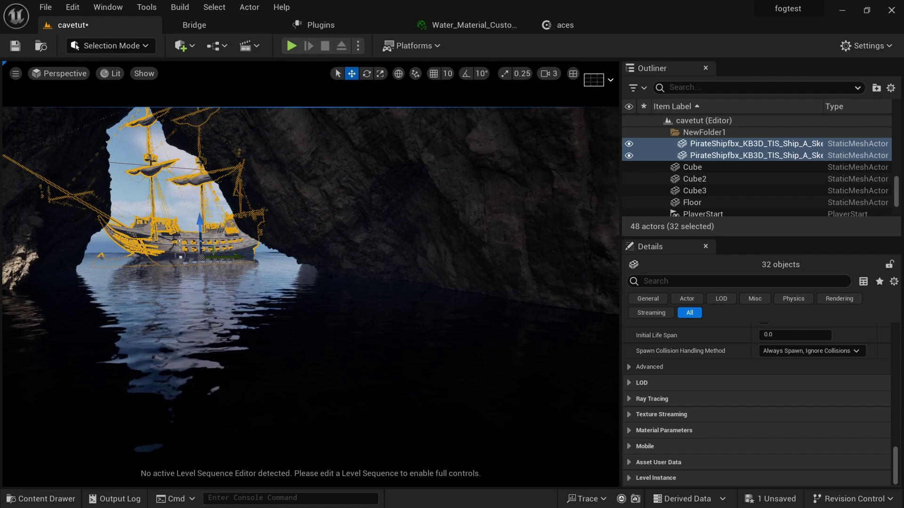
{"action": "left_click", "coordinate": [203, 227]}
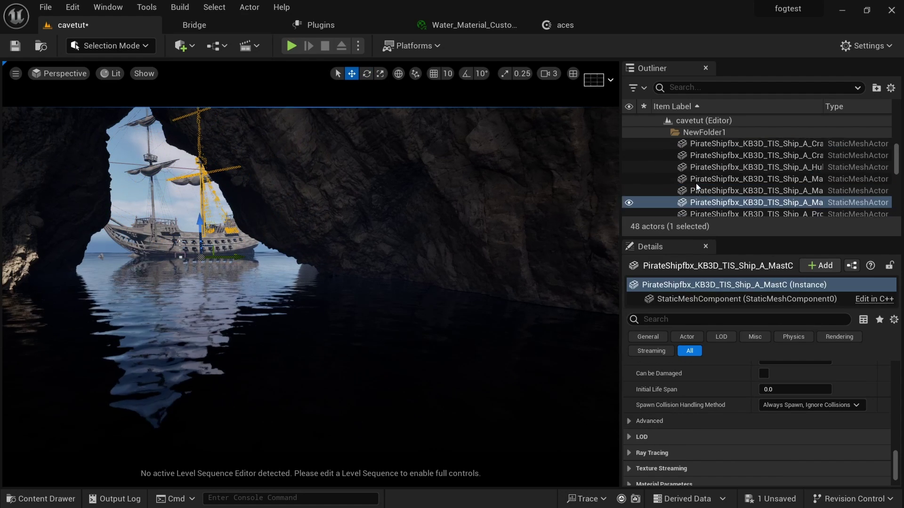
{"action": "scroll", "coordinate": [696, 182], "scroll_direction": "up", "scroll_amount": 5}
{"action": "left_click", "coordinate": [706, 189]}
{"action": "scroll", "coordinate": [711, 189], "scroll_direction": "down", "scroll_amount": 8}
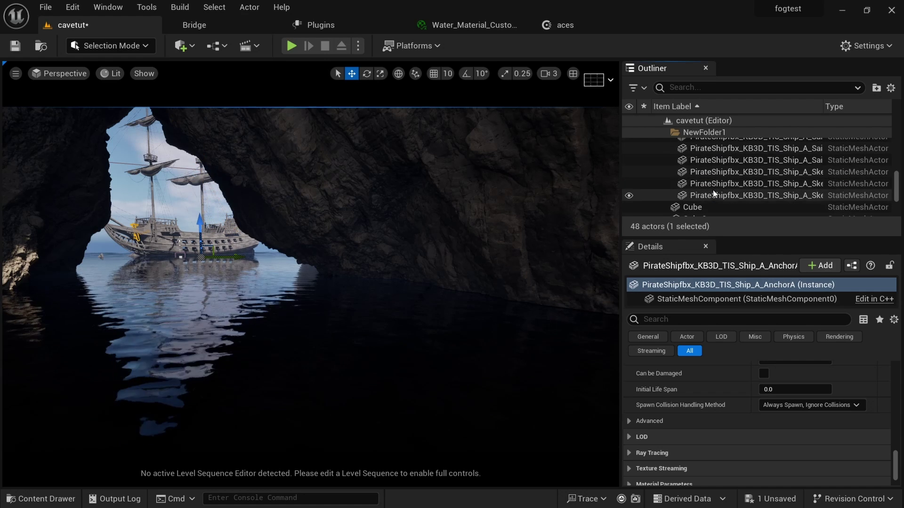
{"action": "left_click", "coordinate": [714, 195], "text": "shift"}
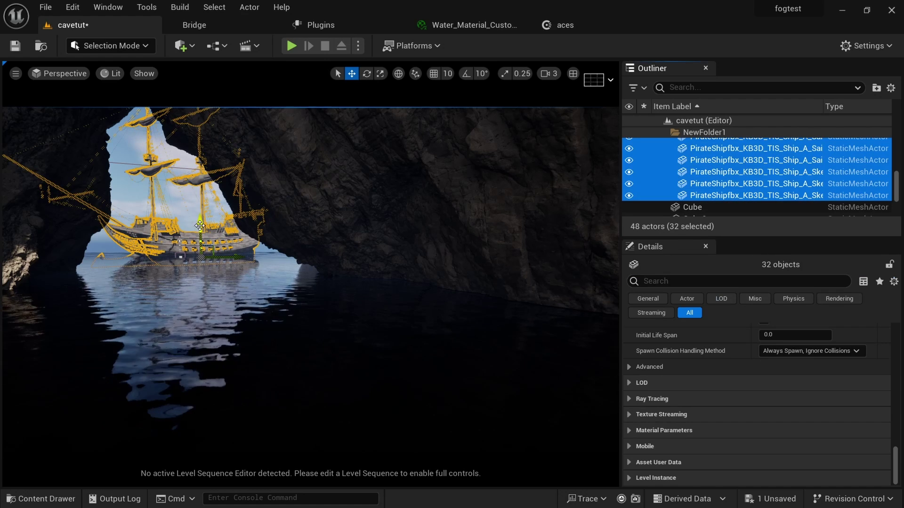
{"action": "left_click_drag", "start_coordinate": [200, 226], "coordinate": [200, 230]}
{"action": "left_click_drag", "start_coordinate": [30, 256], "coordinate": [30, 255], "text": "alt"}
{"action": "left_click_drag", "start_coordinate": [168, 253], "coordinate": [122, 270]}
Frame the ship through the cave arch from low above the water, create a Cine Camera Actor at that view and look through it.
{"action": "right_click_drag", "start_coordinate": [122, 271], "coordinate": [122, 271]}
{"action": "right_click_drag", "start_coordinate": [215, 353], "coordinate": [188, 349]}
{"action": "right_click_drag", "start_coordinate": [285, 346], "coordinate": [268, 332]}
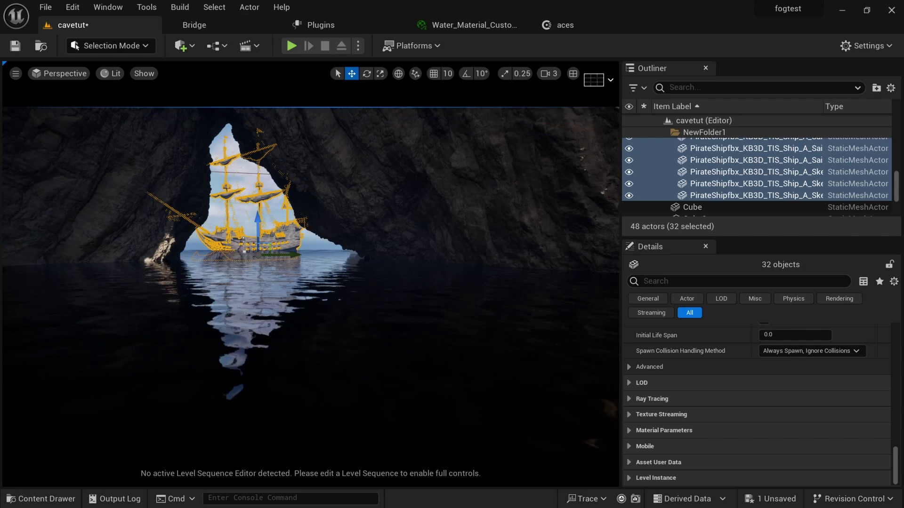
{"action": "key", "text": "w"}
{"action": "right_click_drag", "start_coordinate": [267, 332], "coordinate": [267, 332]}
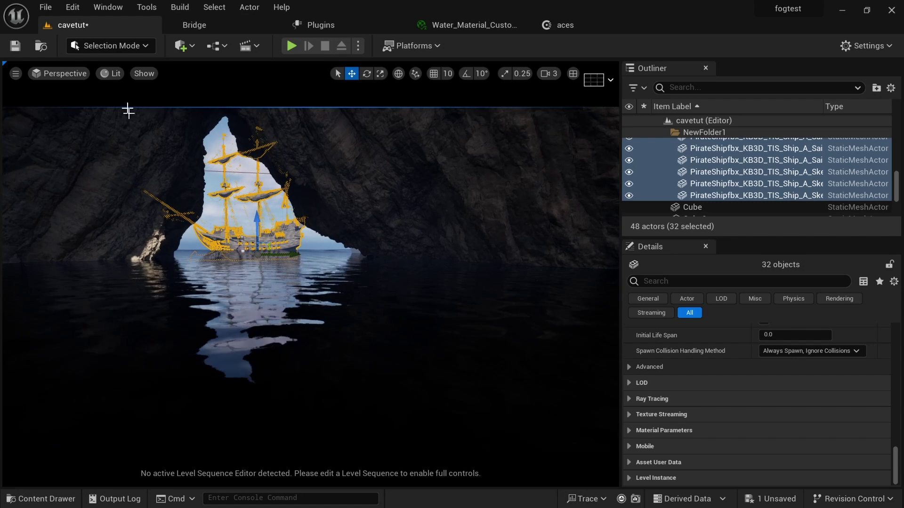
{"action": "left_click", "coordinate": [15, 73]}
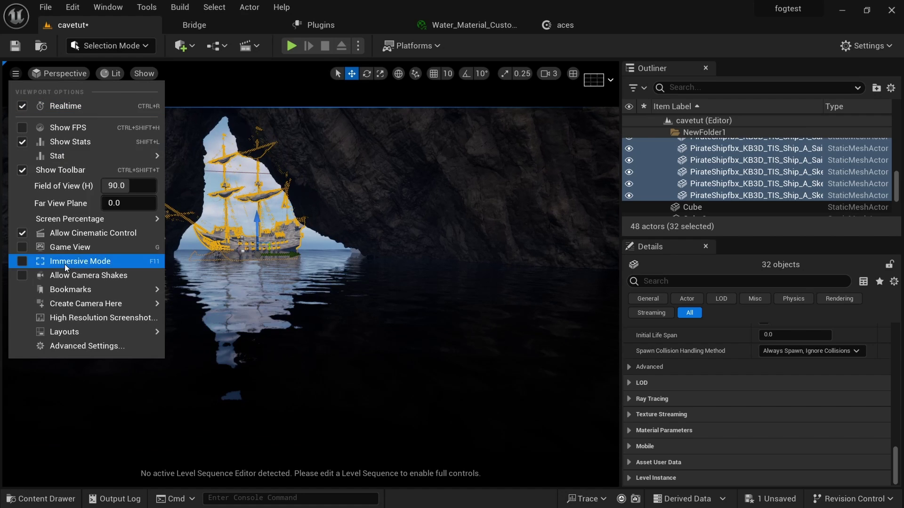
{"action": "mouse_move", "coordinate": [79, 304]}
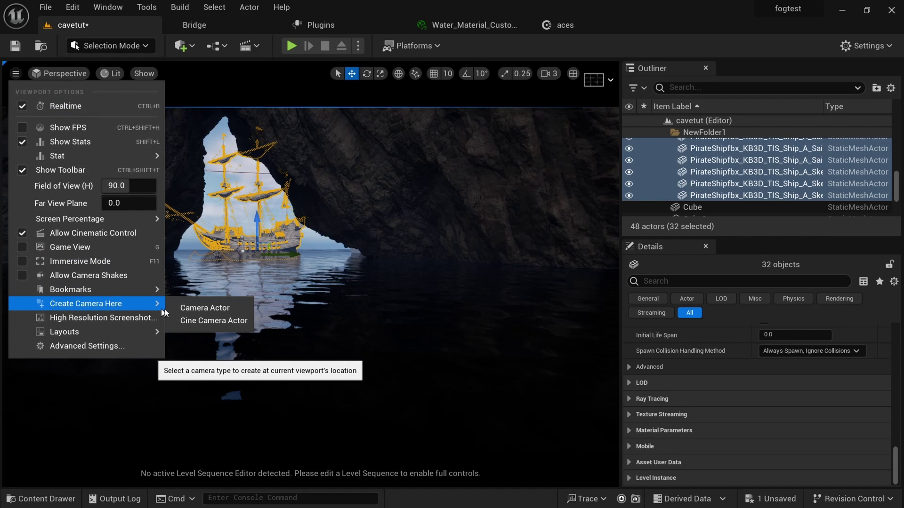
{"action": "left_click", "coordinate": [201, 321]}
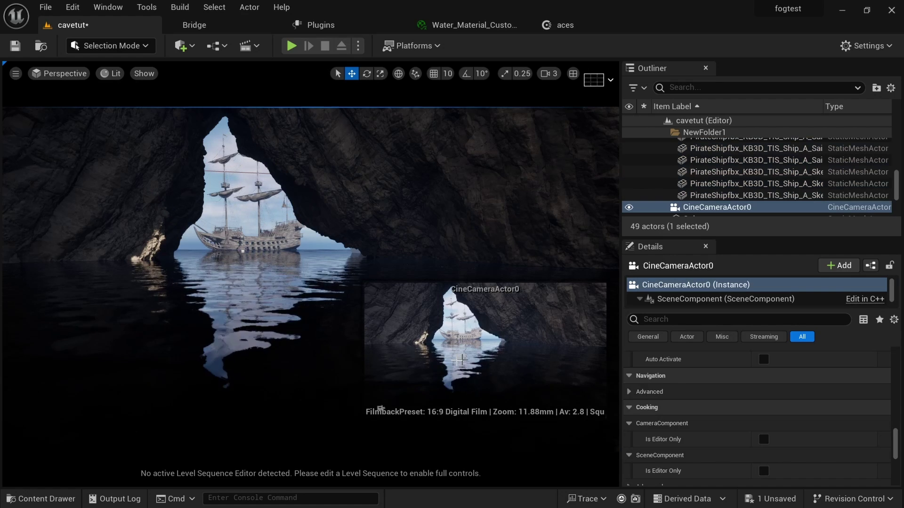
{"action": "left_click", "coordinate": [70, 74]}
{"action": "left_click", "coordinate": [89, 209]}
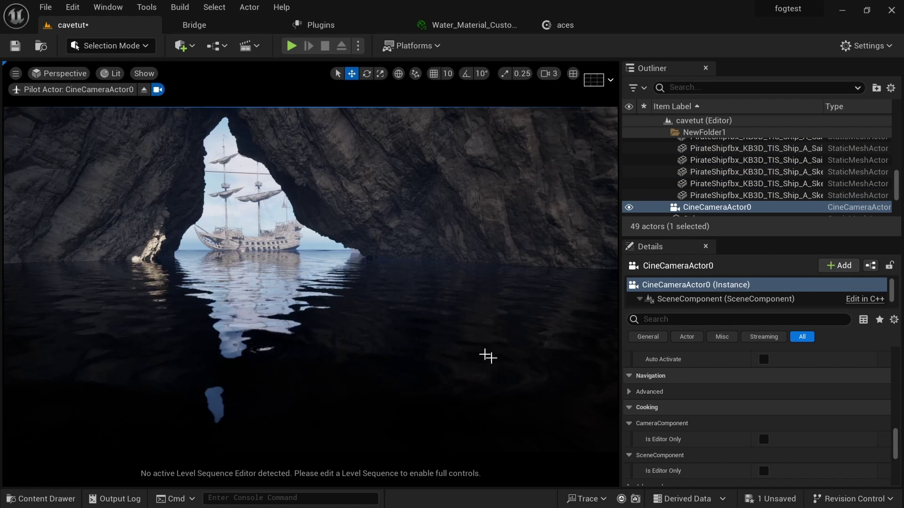
Reframe the piloted cine camera so the pirate ship sits inside the cave arch above the water.
{"action": "left_click", "coordinate": [253, 241]}
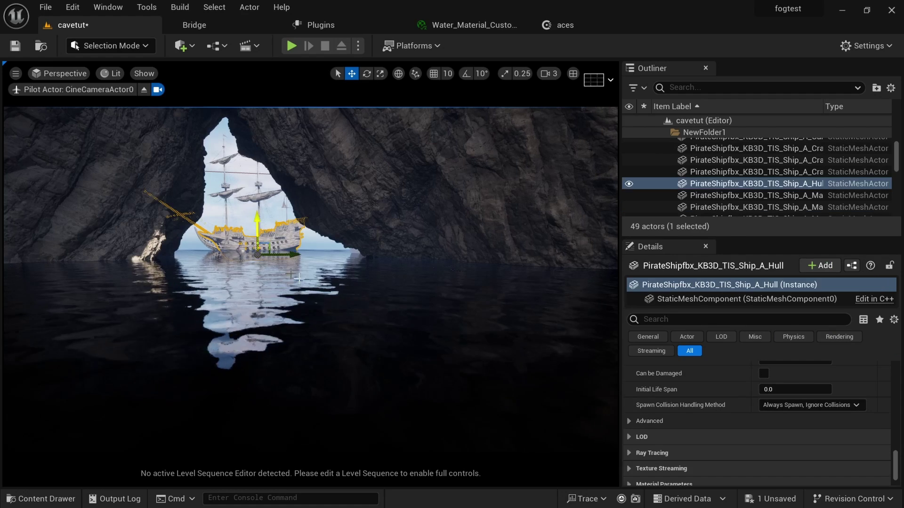
{"action": "middle_click_drag", "start_coordinate": [252, 241], "coordinate": [283, 234]}
{"action": "right_click_drag", "start_coordinate": [282, 234], "coordinate": [294, 235]}
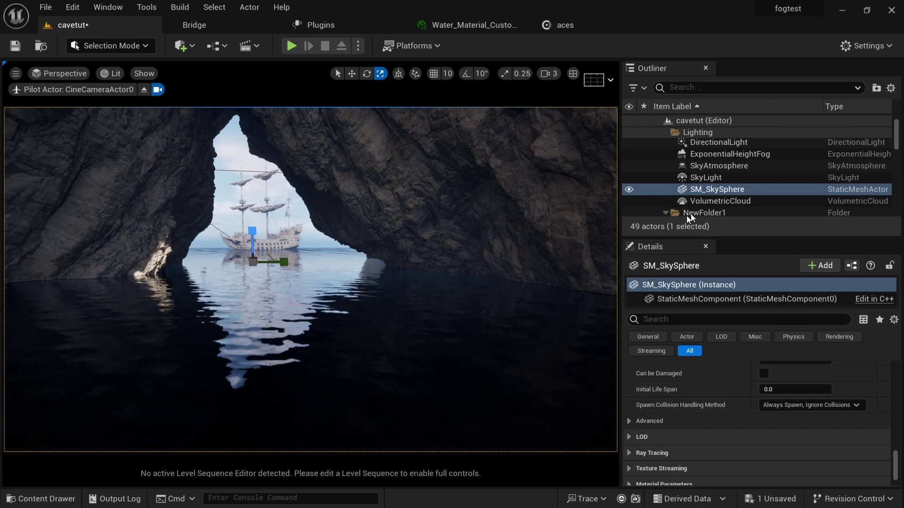
Enable Volumetric Fog on the ExponentialHeightFog actor.
{"action": "left_click", "coordinate": [720, 155]}
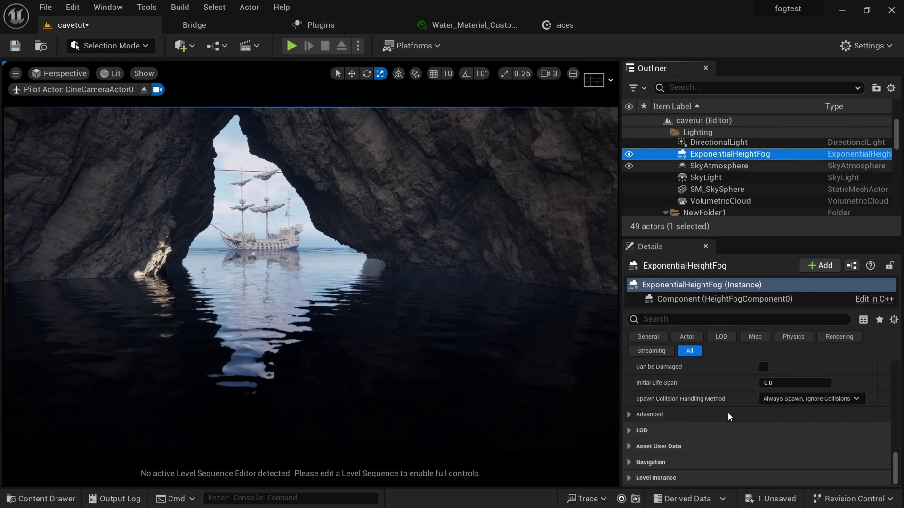
{"action": "scroll", "coordinate": [709, 431], "scroll_direction": "up", "scroll_amount": 5}
{"action": "scroll", "coordinate": [708, 429], "scroll_direction": "up", "scroll_amount": 10}
{"action": "scroll", "coordinate": [708, 429], "scroll_direction": "down", "scroll_amount": 8}
{"action": "scroll", "coordinate": [707, 429], "scroll_direction": "up", "scroll_amount": 4}
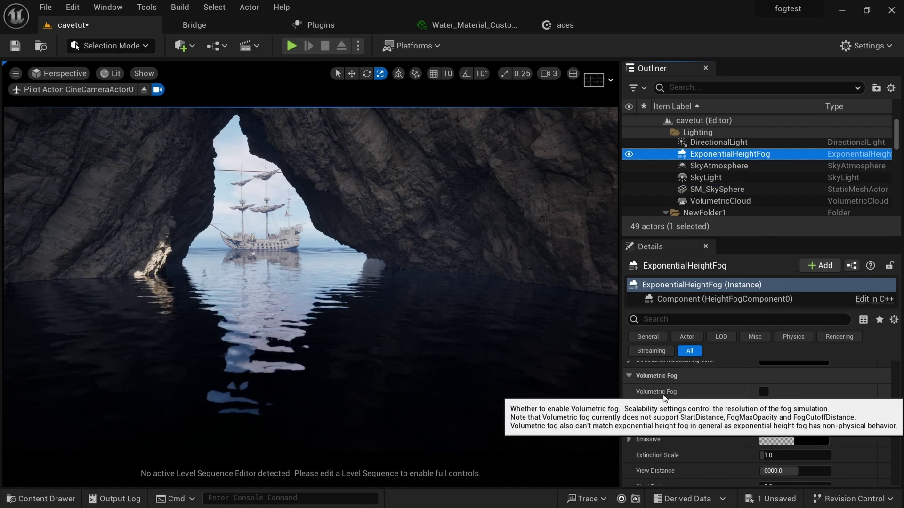
{"action": "left_click", "coordinate": [763, 392]}
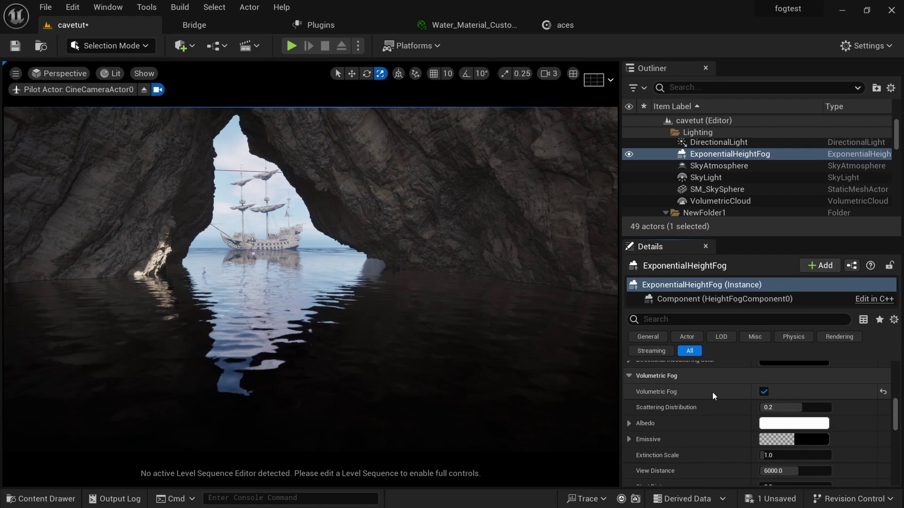
Set the Fog Density of the exponential height fog to 0.1.
{"action": "scroll", "coordinate": [710, 412], "scroll_direction": "up", "scroll_amount": 5}
{"action": "scroll", "coordinate": [710, 411], "scroll_direction": "up", "scroll_amount": 6}
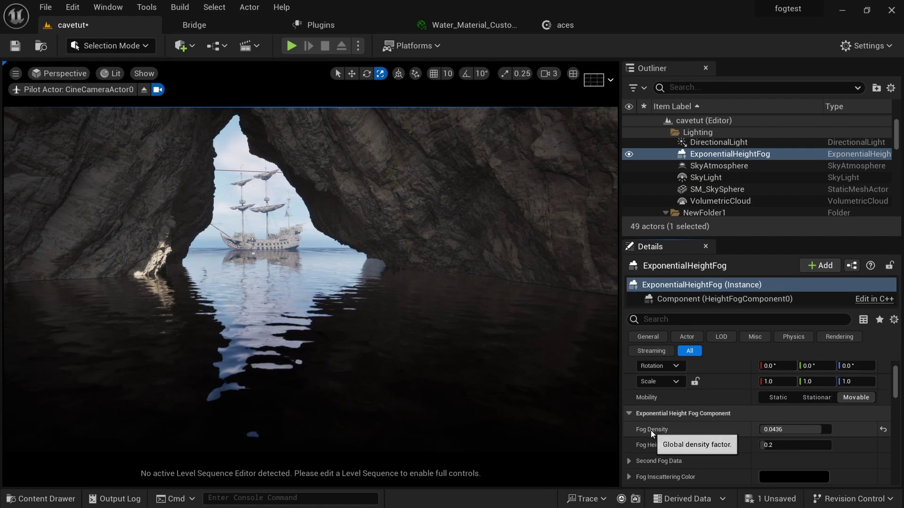
{"action": "left_click", "coordinate": [785, 429]}
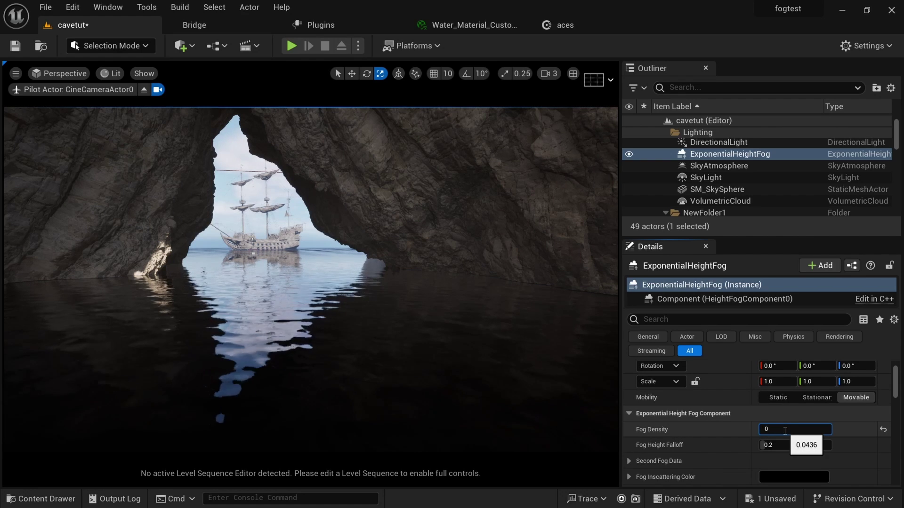
{"action": "key", "text": "Return"}
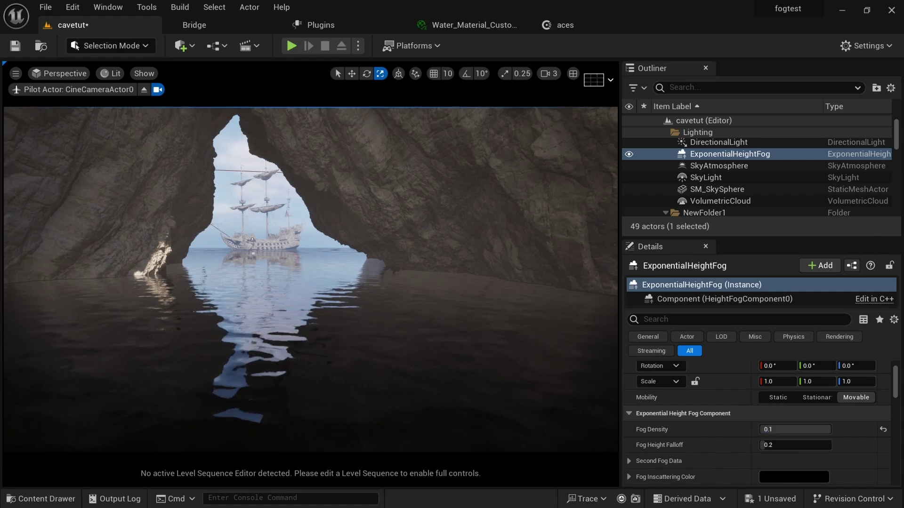
Rotate the sun's directional light until it shines from behind the ship, backlighting it and casting a warm glow through the cave arch.
{"action": "left_click", "coordinate": [250, 221]}
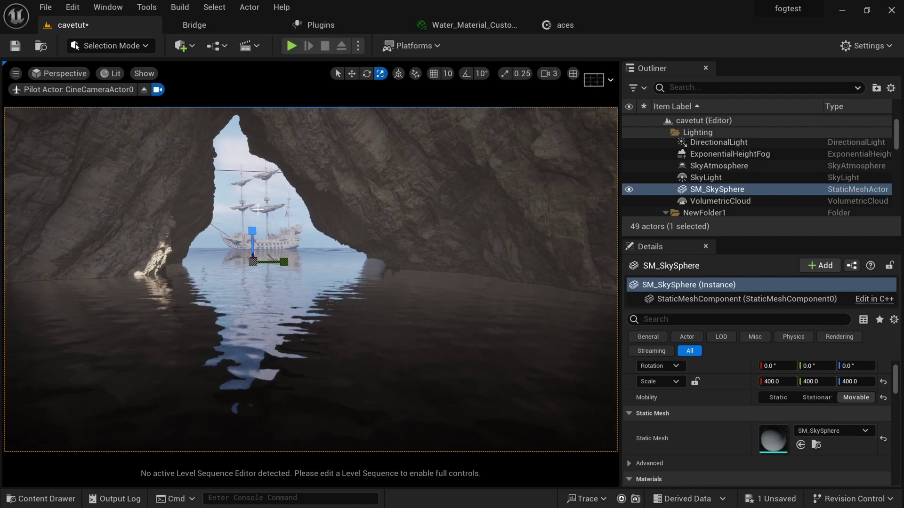
{"action": "key", "text": "ctrl+l"}
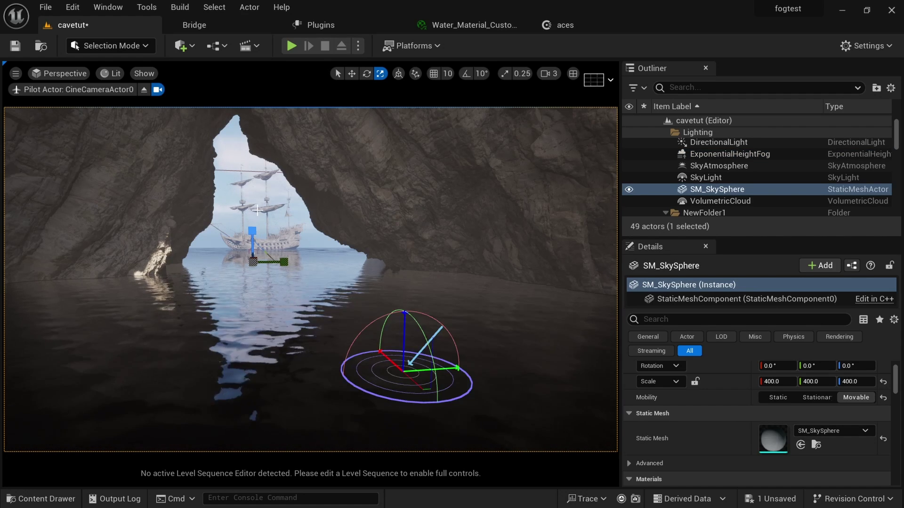
{"action": "key", "text": "ctrl+l"}
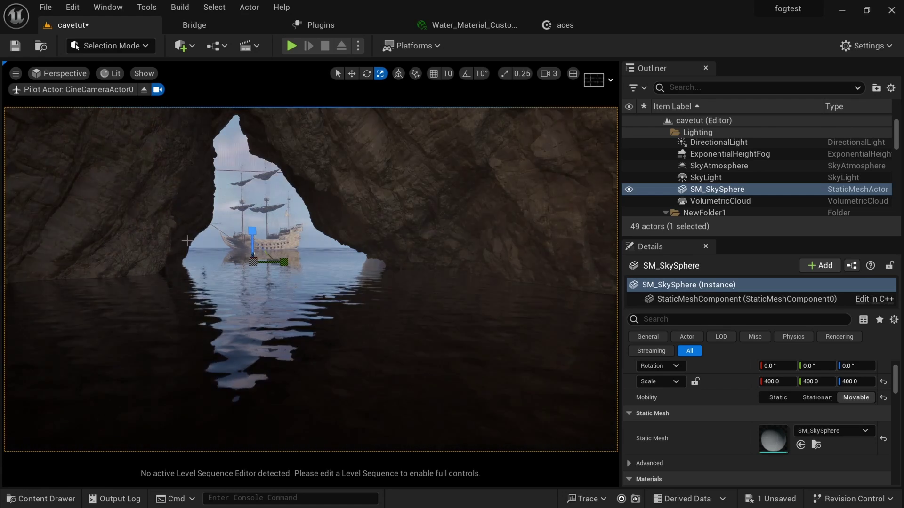
{"action": "key", "text": "ctrl+l"}
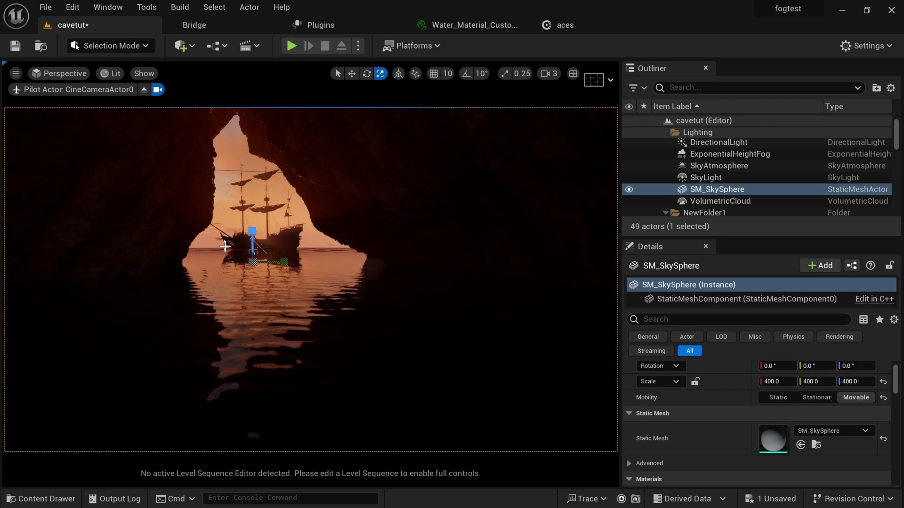
{"action": "key", "text": "ctrl+l"}
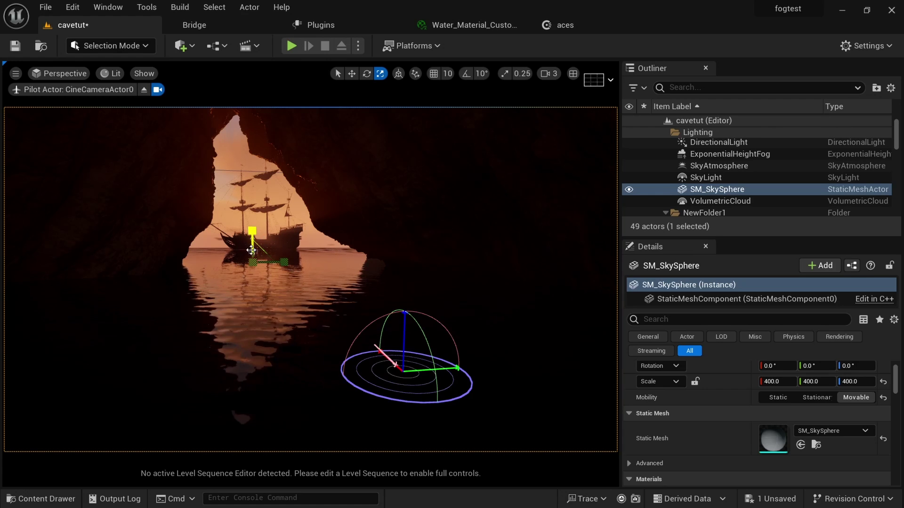
{"action": "key", "text": "ctrl+l"}
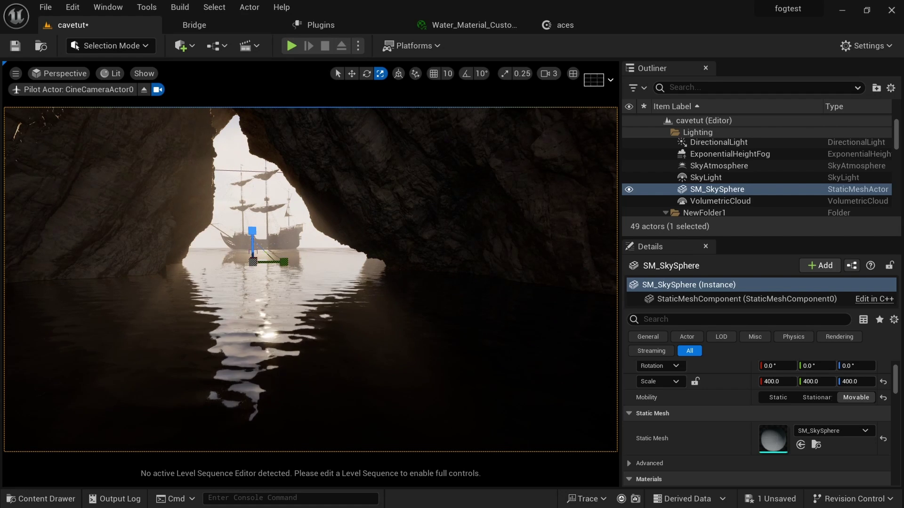
Move the piloted cine camera closer to the cave arch and shift it sideways, keeping the backlit ship framed in the opening.
{"action": "left_click", "coordinate": [283, 243]}
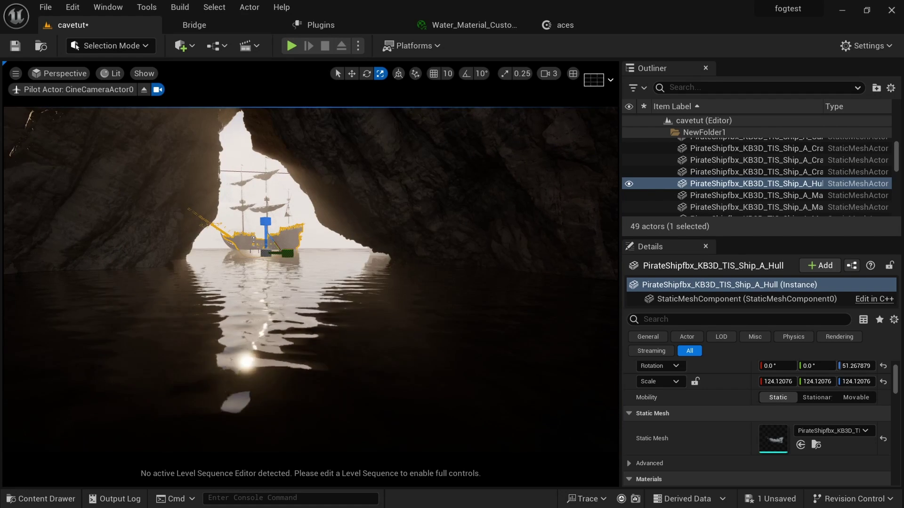
{"action": "middle_click_drag", "start_coordinate": [282, 243], "coordinate": [302, 234]}
{"action": "key", "text": "w"}
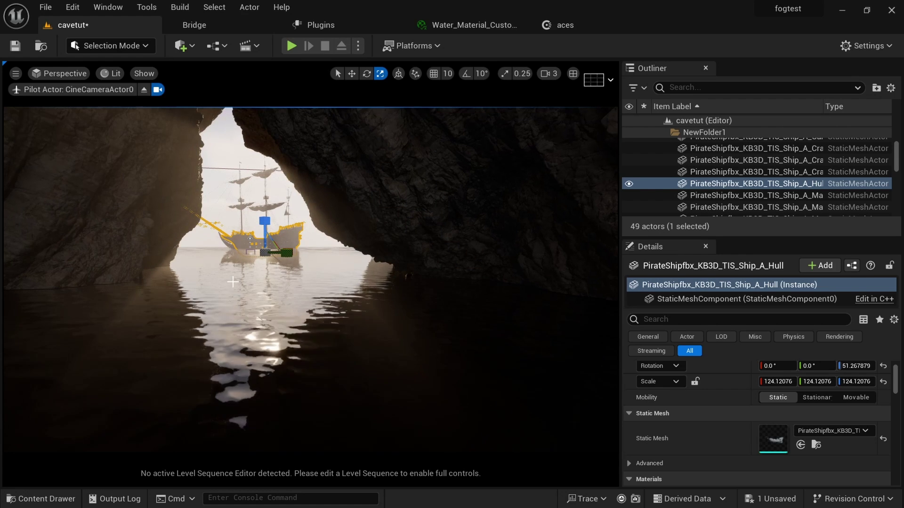
{"action": "key", "text": "w"}
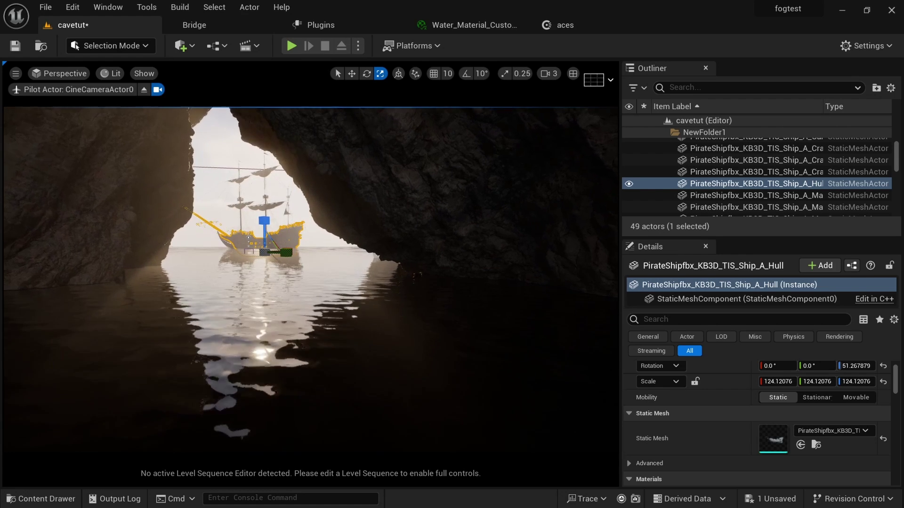
{"action": "key", "text": "w"}
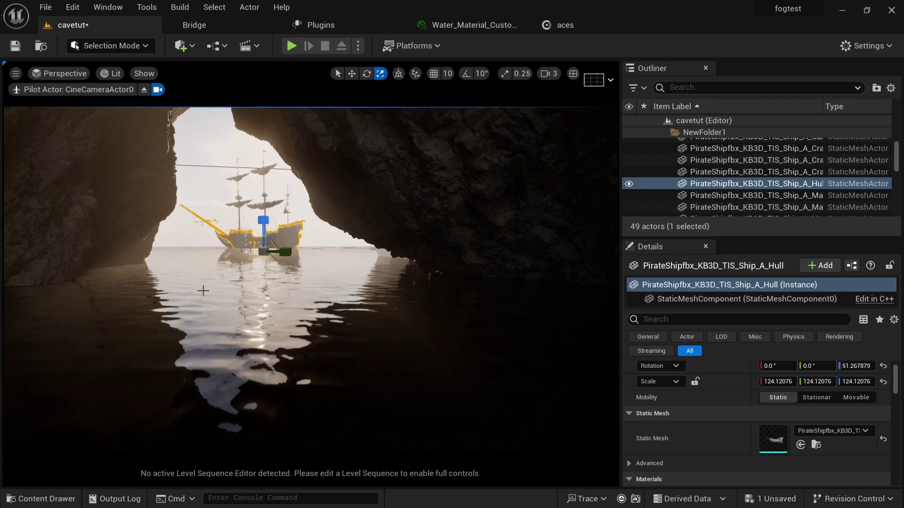
{"action": "key", "text": "w"}
{"action": "key", "text": "w"}
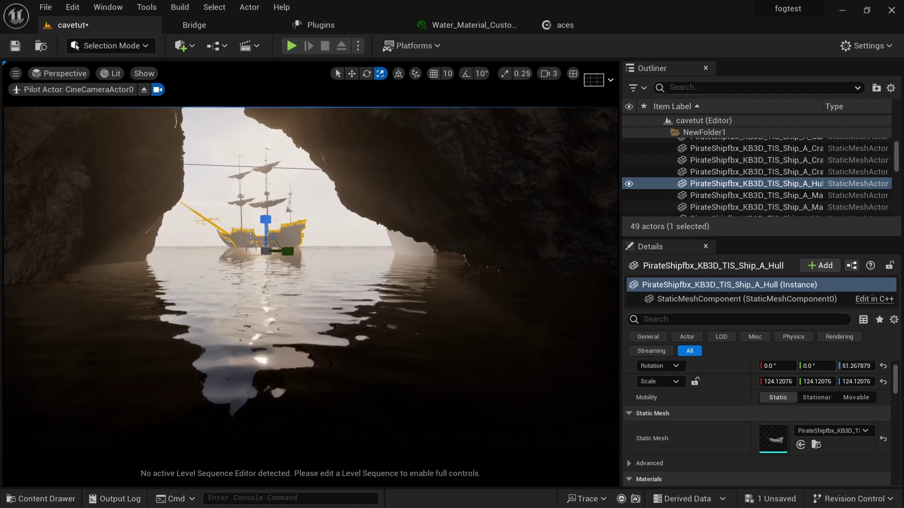
{"action": "key", "text": "s"}
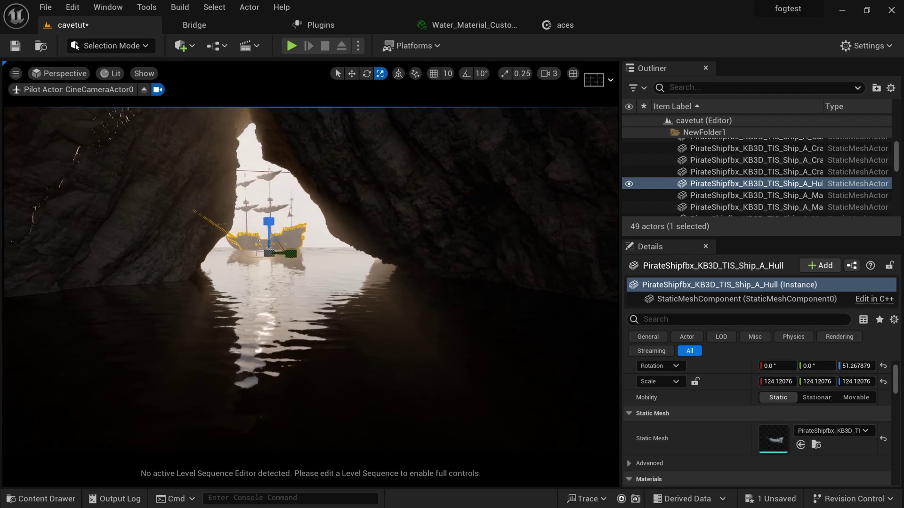
{"action": "key", "text": "w"}
{"action": "key", "text": "w"}
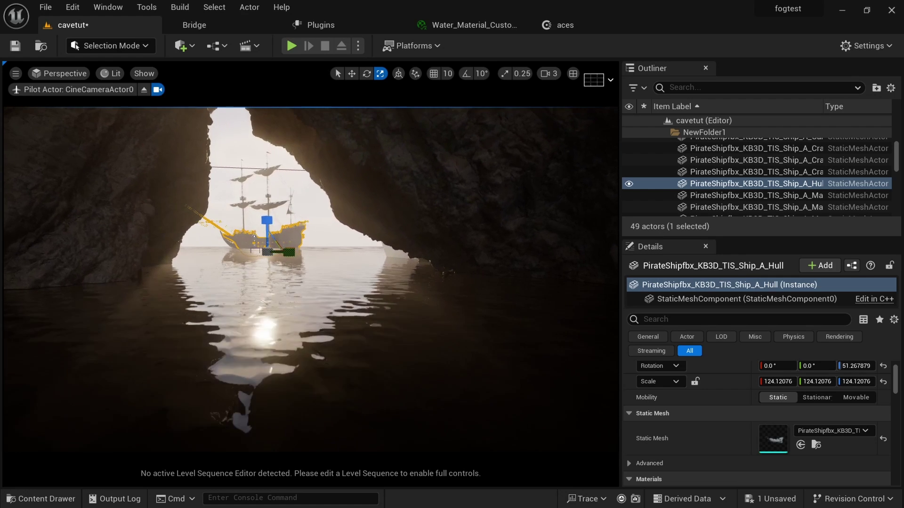